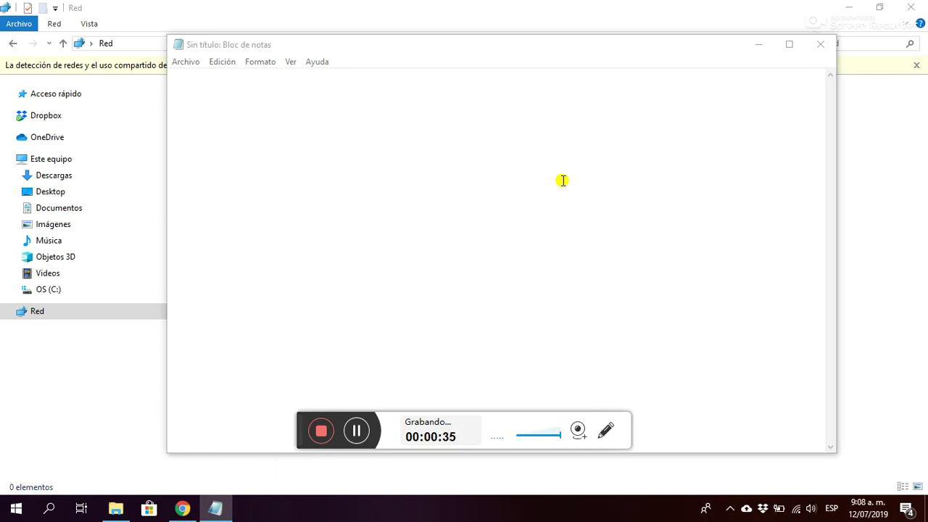
- Write the lines "- Cómo ingresar a desmos" and "- Cómo crear funciones" in the blank note, leaving its first line empty
click(344, 115)
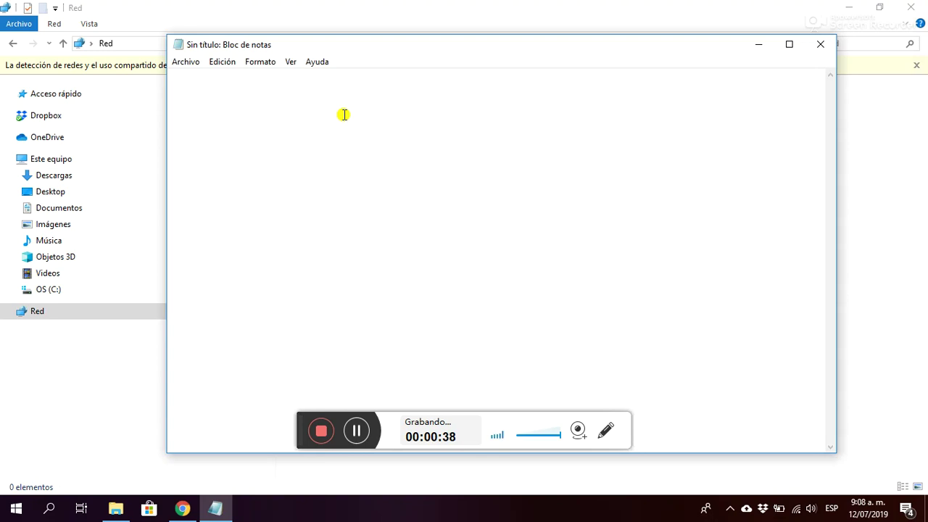
text(Có o ingresar a desmos)
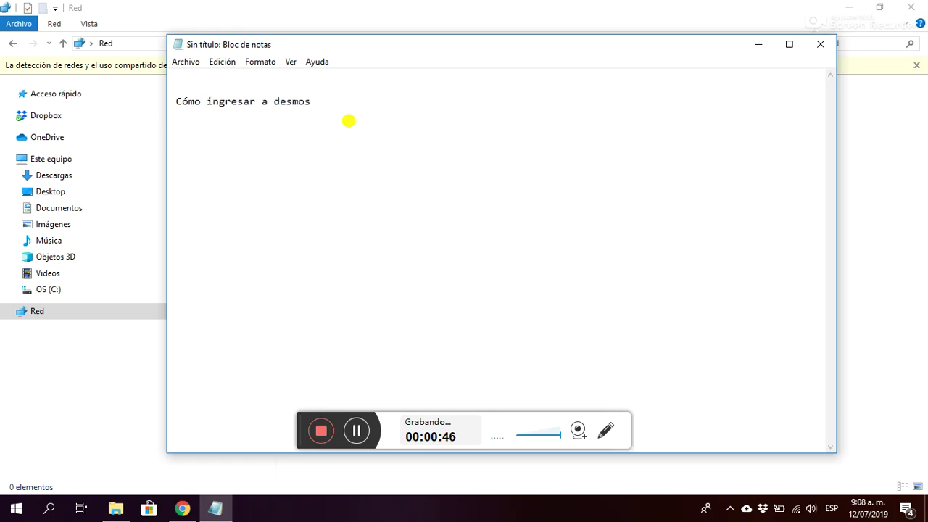
key(Home)
text(-)
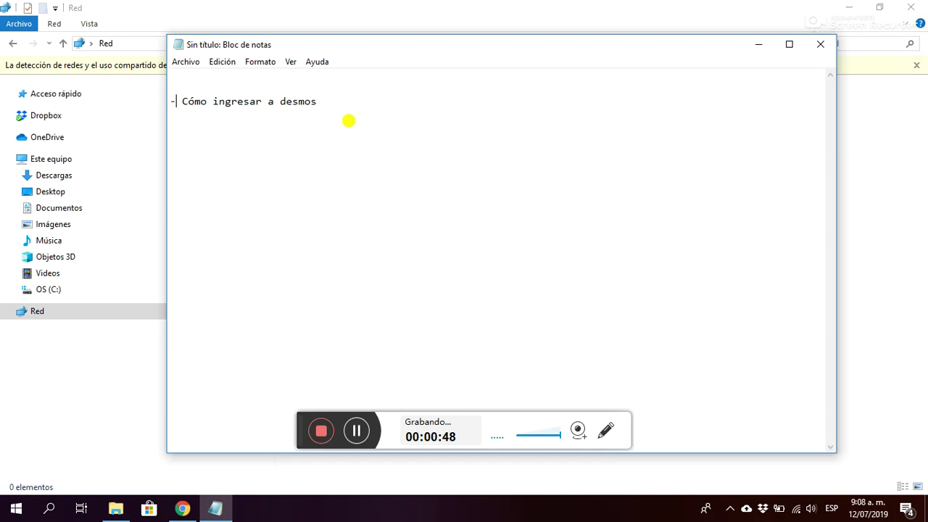
key(End)
key(Return)
text(- Cómo crear funciones)
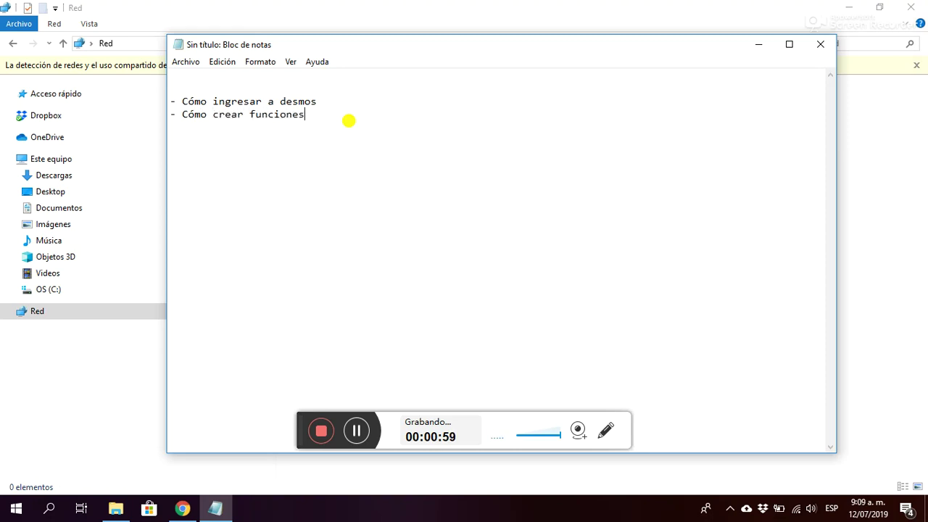
- Add a third list line reading "- Algunas funcionalidades de la herramienta" to the note
text(- )
text(Alug)
key(BackSpace)
key(BackSpace)
text(gunas funciona)
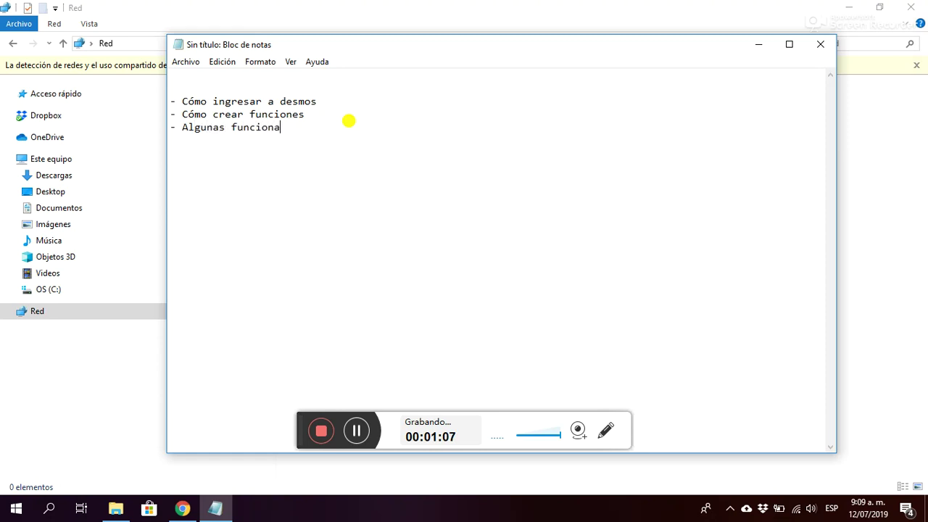
text(lidades de la herramienta)
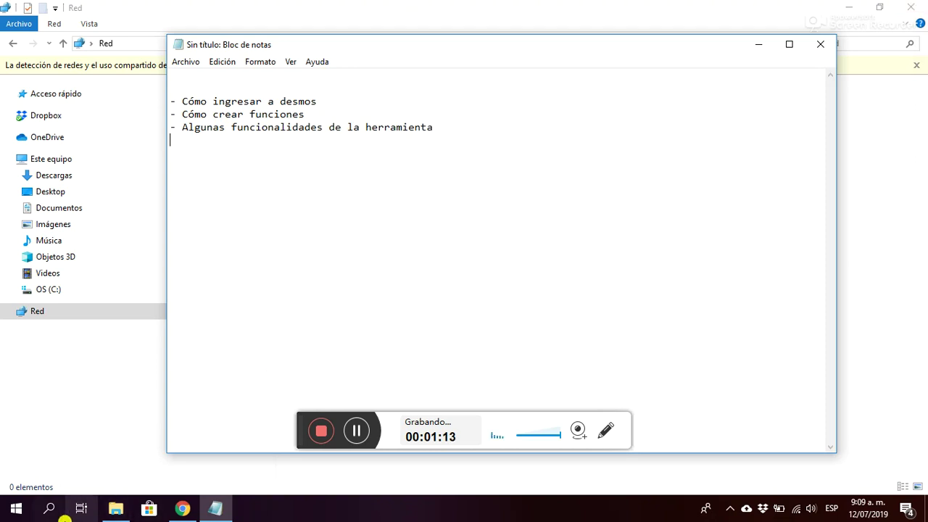
- Find Internet Explorer by searching for "explo" and launch it
click(13, 513)
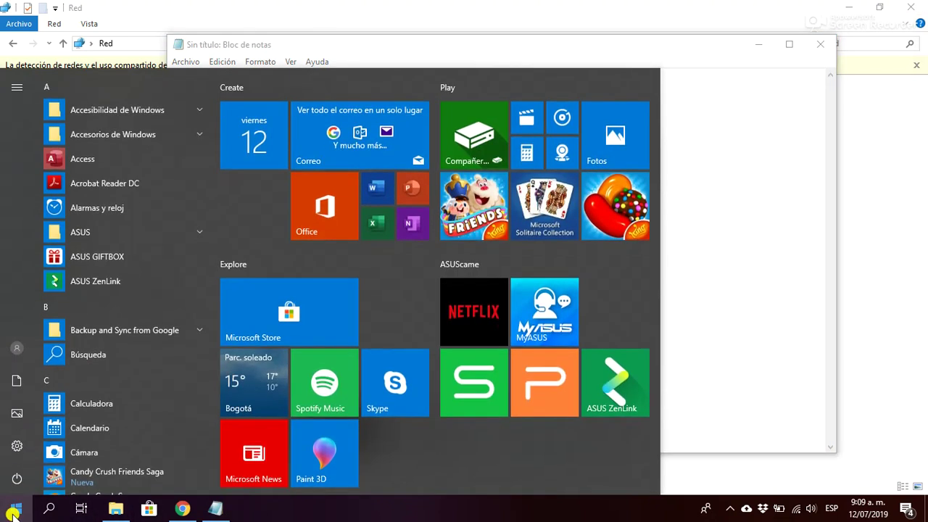
text(ex)
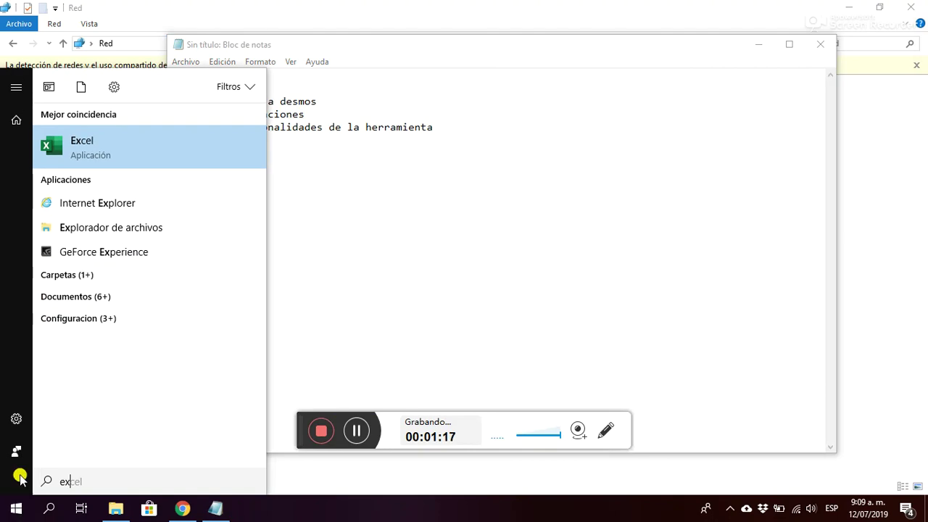
text(plo)
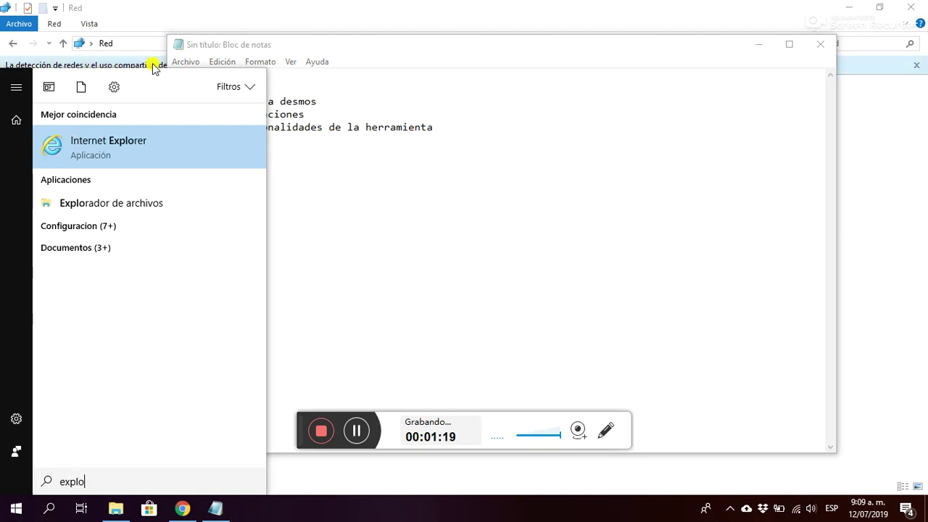
click(98, 145)
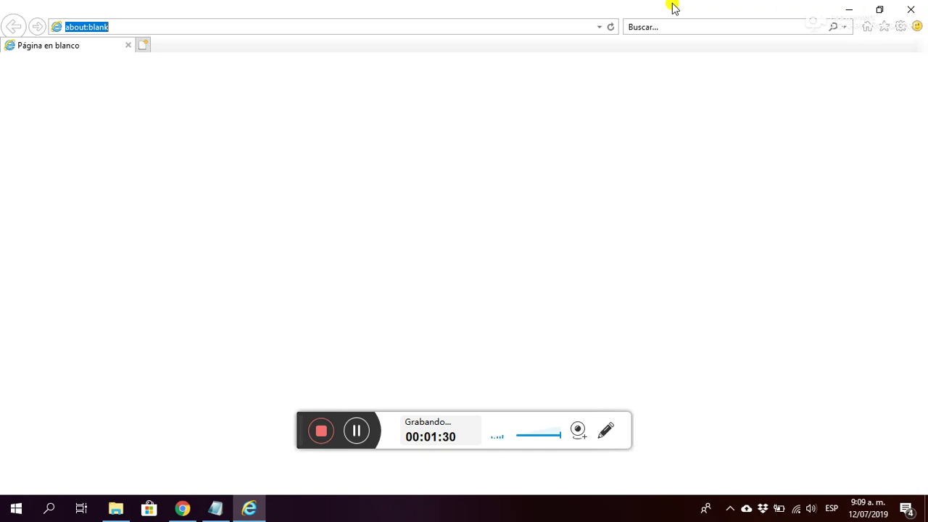
text(www.g)
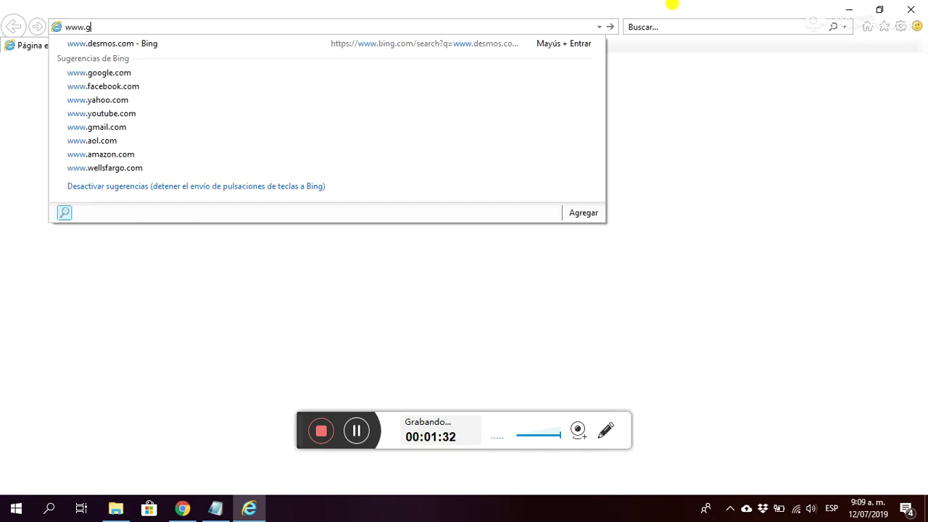
text(oogle.)
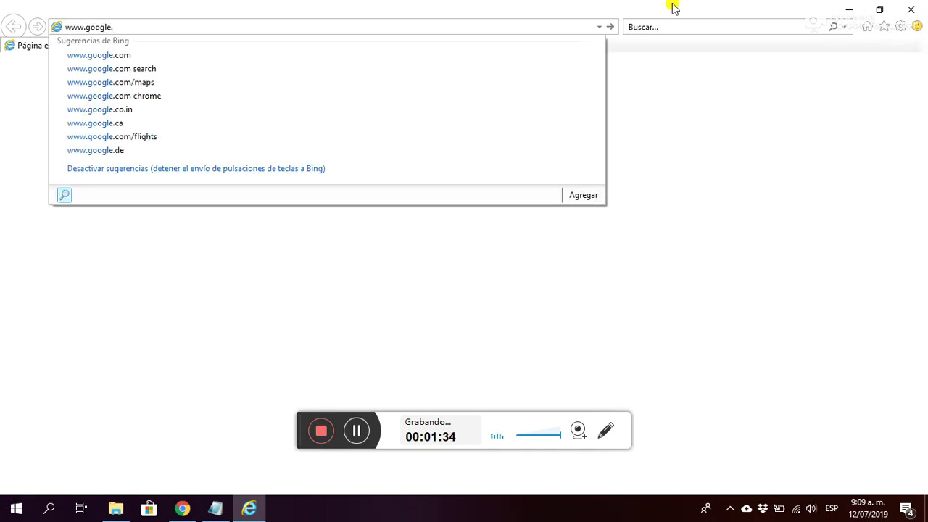
text(com)
key(Return)
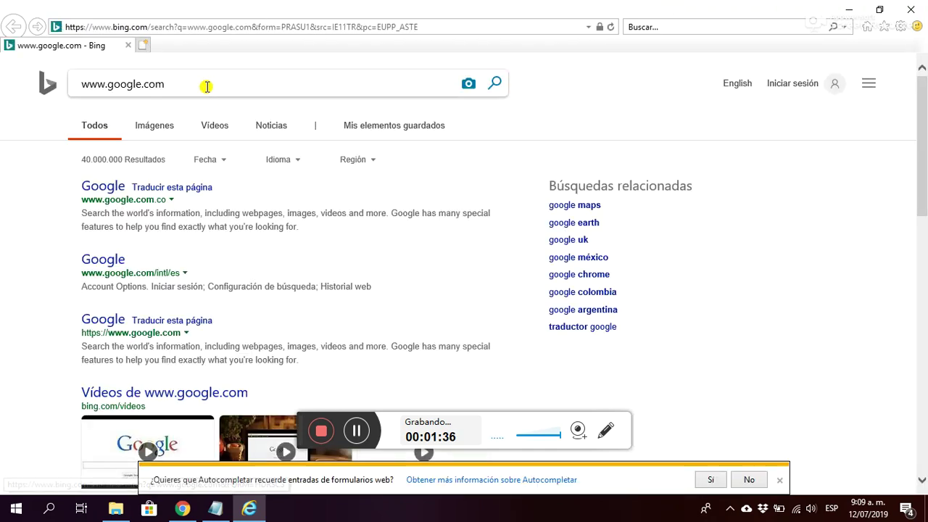
click(106, 189)
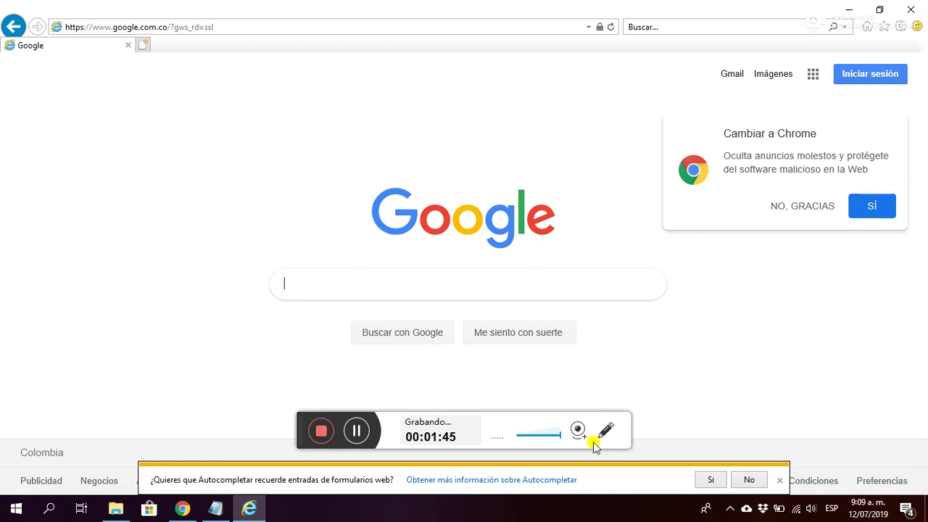
click(745, 480)
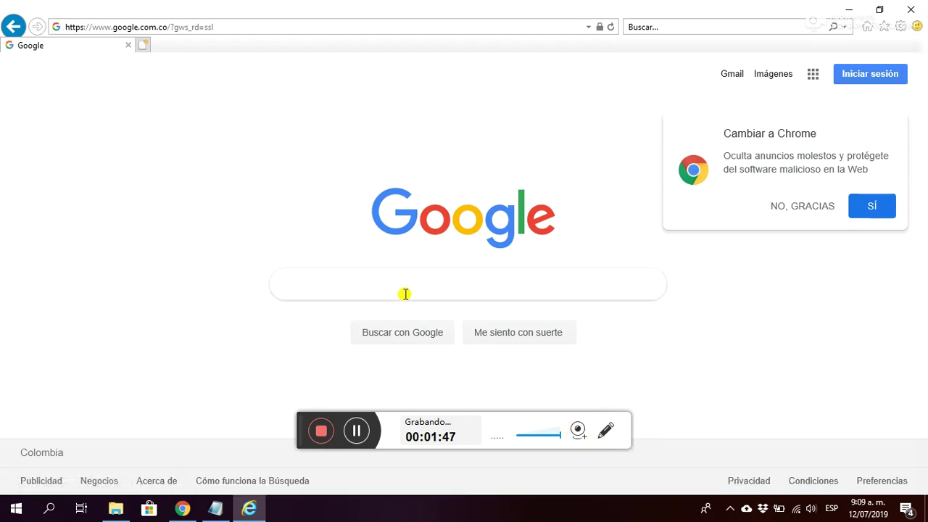
- Search Google for "desmos", review the Desmos description and launch date, and open the "Desmos | Beautiful, Free Math" result
text(desmos)
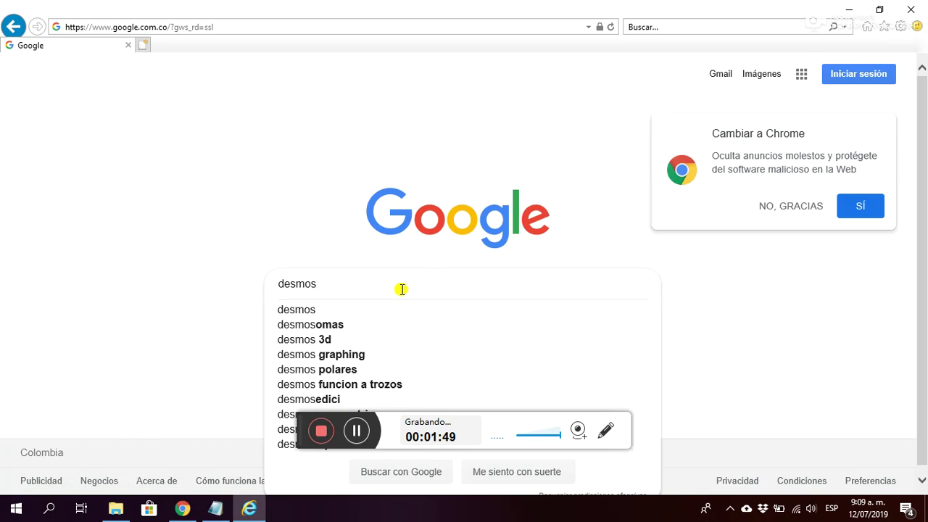
key(Return)
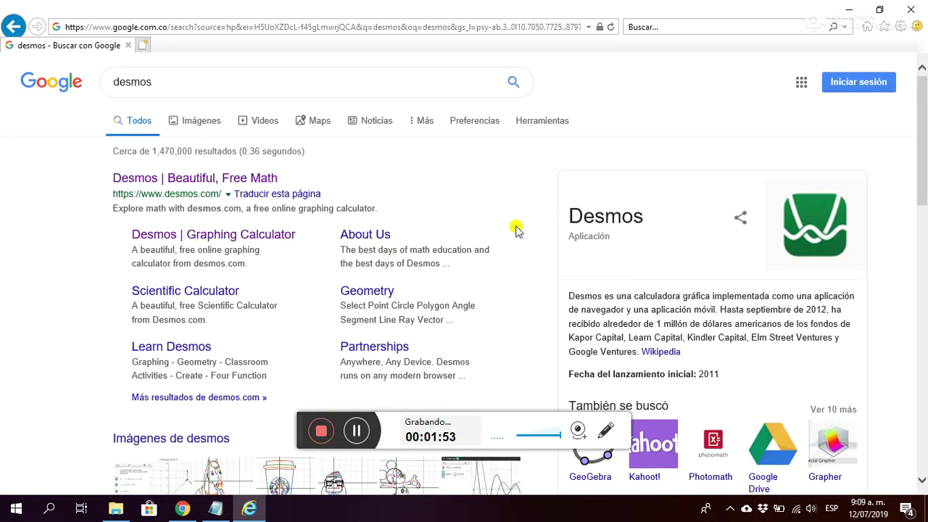
drag(573, 296, 830, 296)
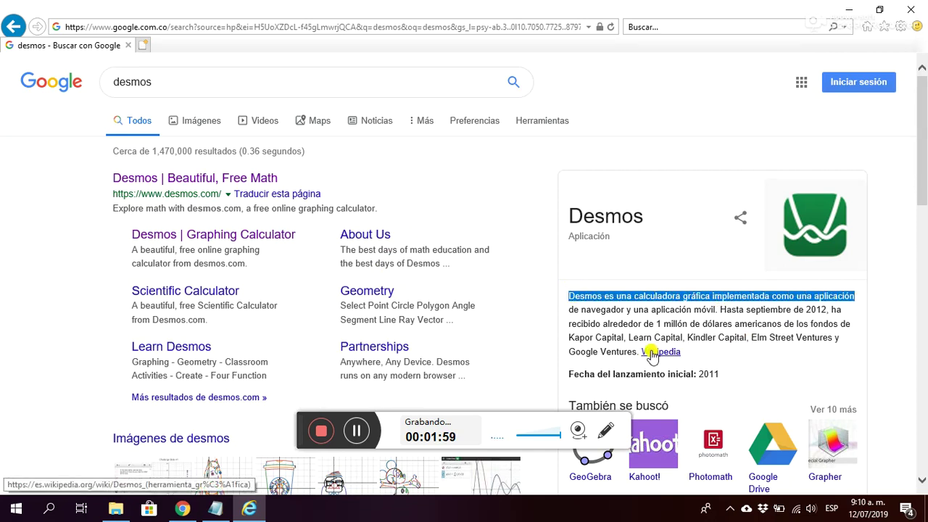
click(645, 315)
drag(571, 294, 656, 316)
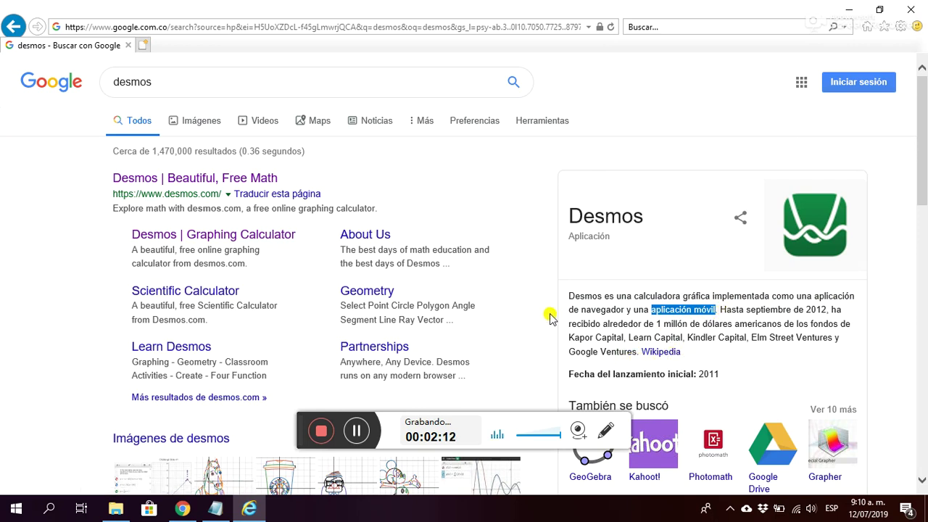
drag(703, 375, 713, 374)
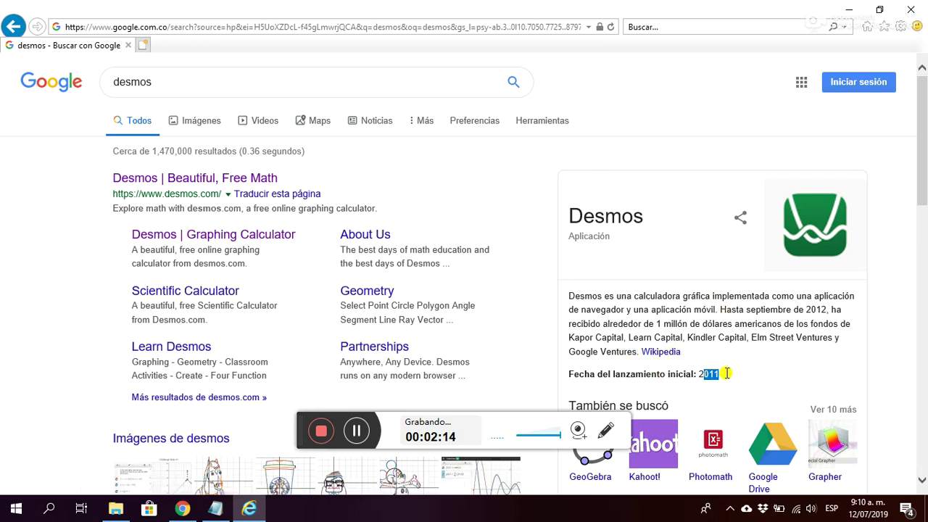
scroll(715, 366, down, 2)
scroll(616, 355, up, 2)
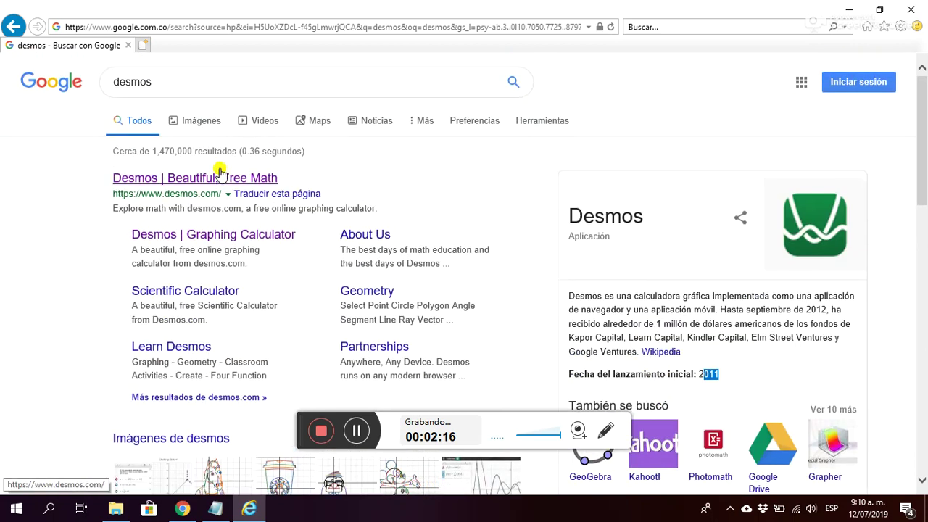
click(155, 179)
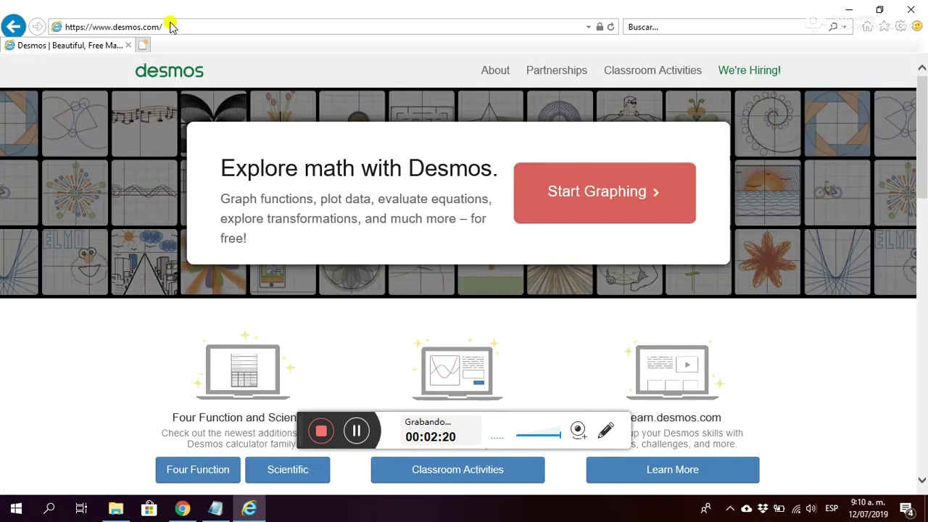
click(172, 26)
key(ctrl+c)
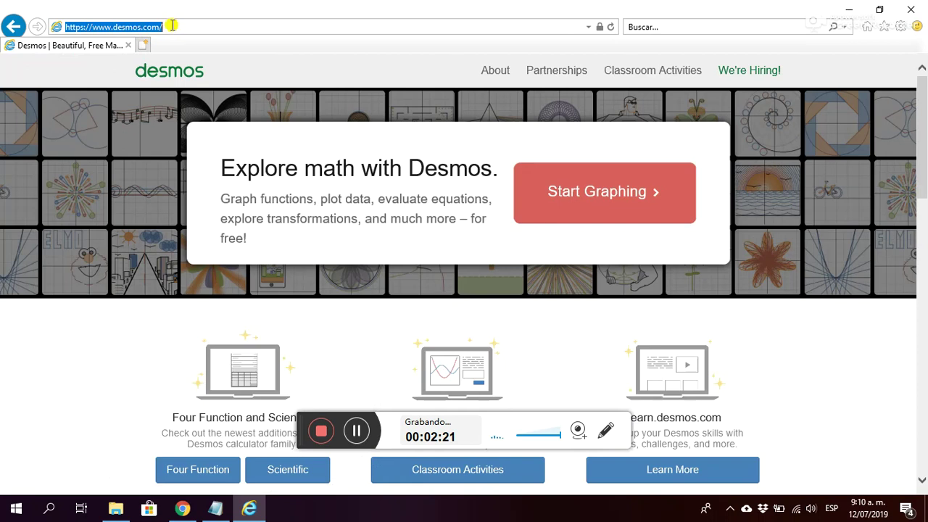
click(170, 27)
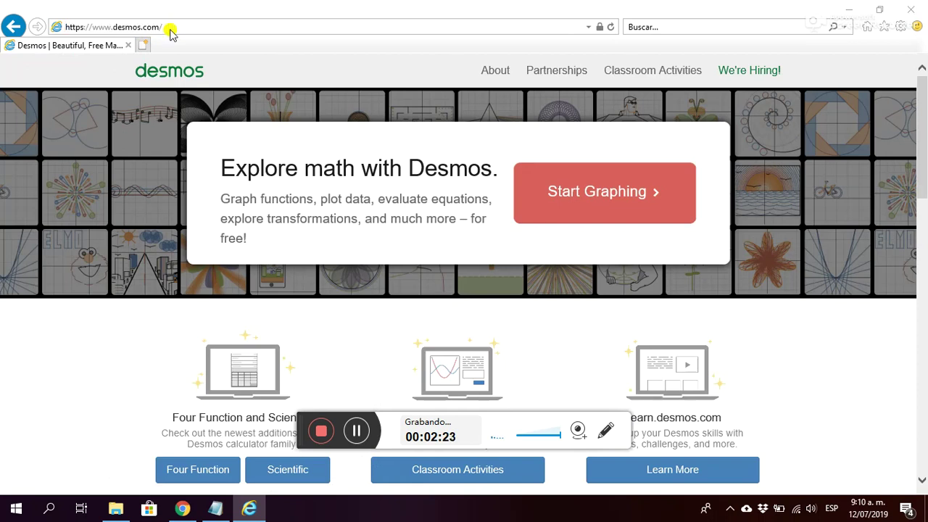
key(alt+Tab)
click(373, 103)
text(:)
key(ctrl+v)
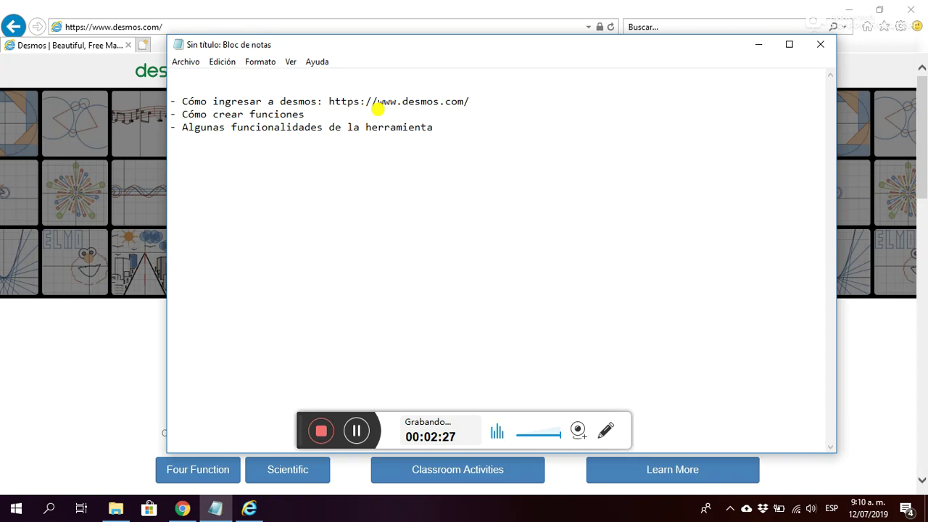
drag(377, 103, 464, 102)
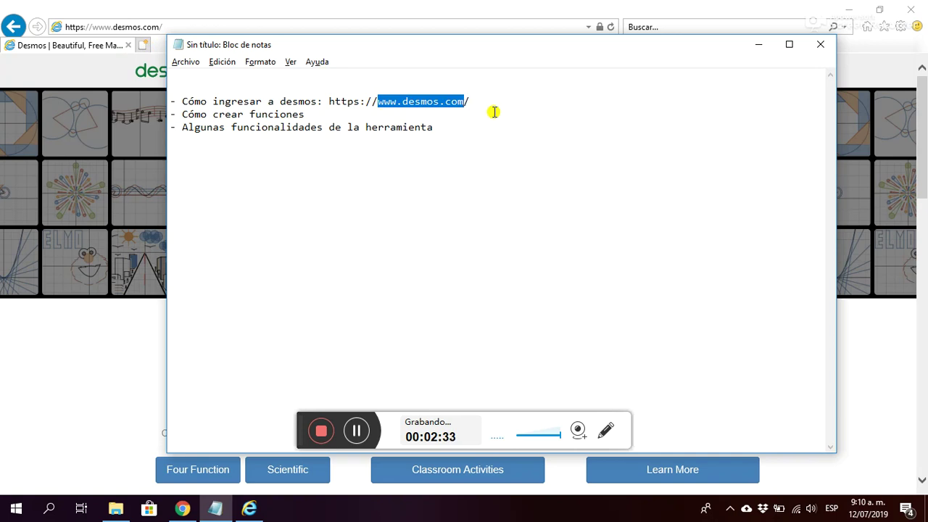
- Switch back to Internet Explorer and try to open the graphing calculator from the Desmos homepage
key(alt+Tab)
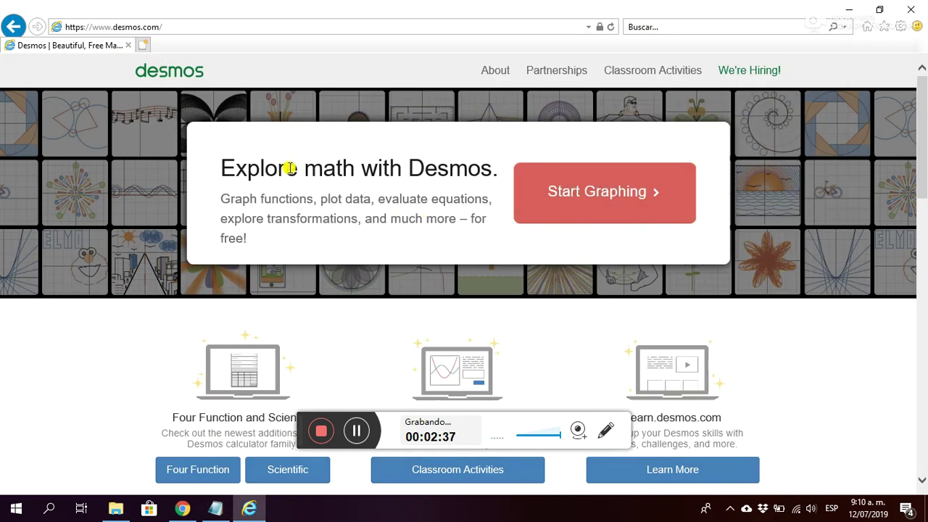
click(593, 194)
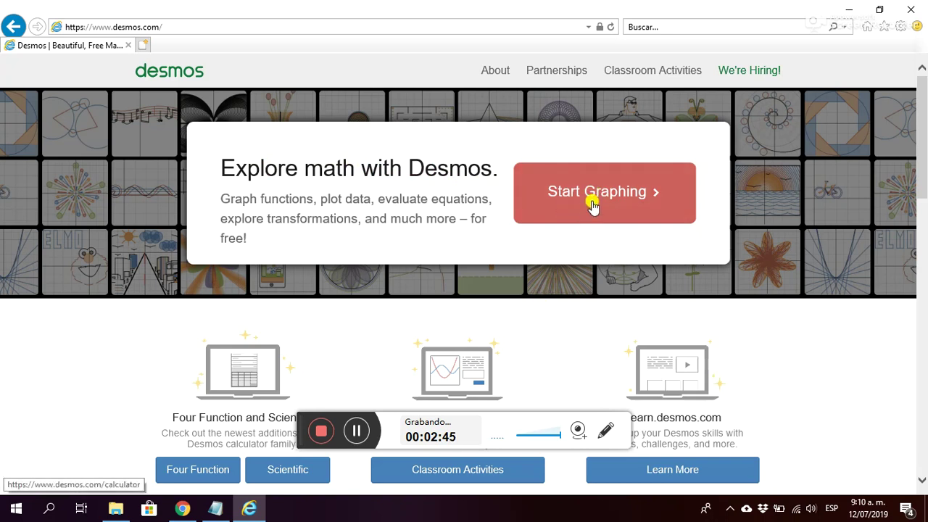
click(636, 192)
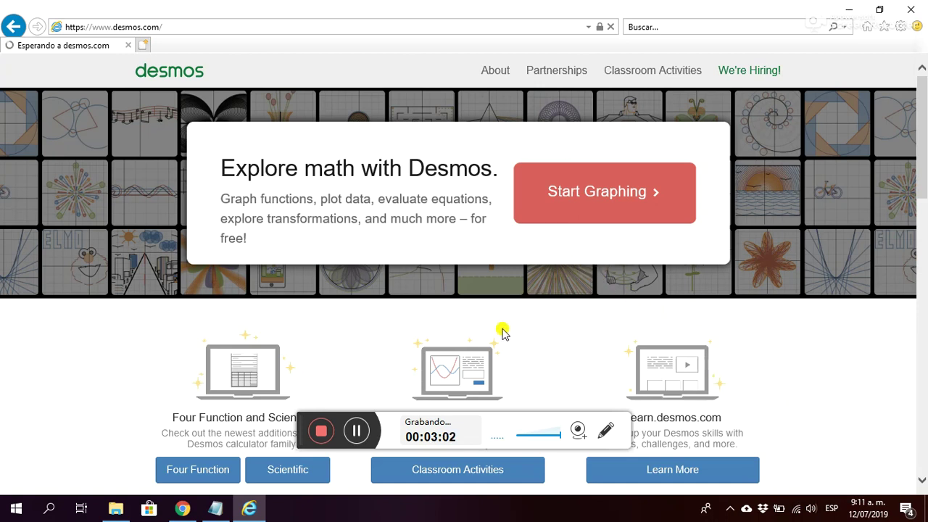
key(super+r)
key(Return)
text(pin)
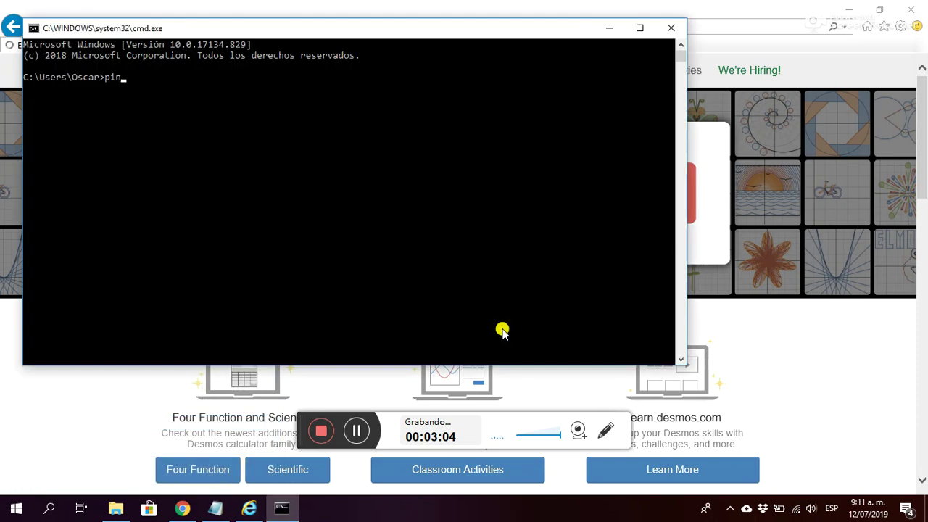
text(g www.google.com -t)
key(Return)
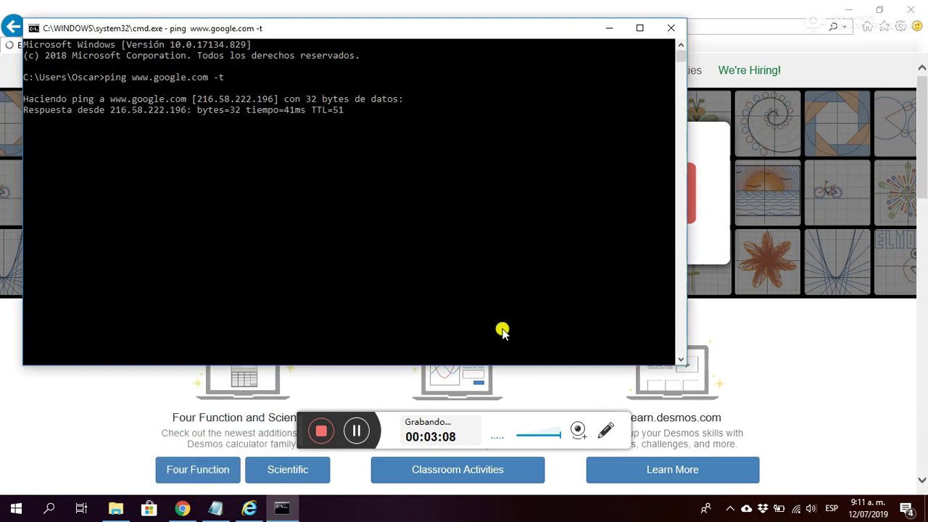
click(608, 26)
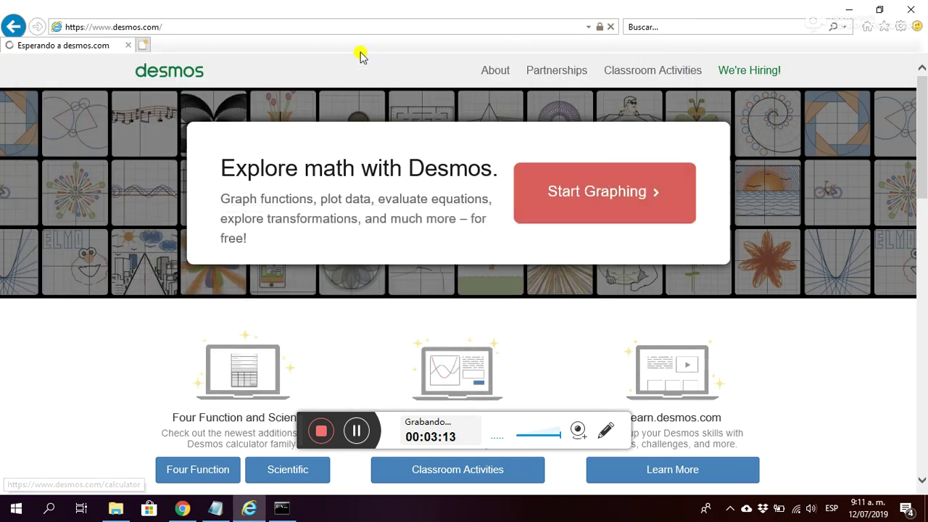
- Retry loading the Desmos homepage and its graphing calculator, and close the browser's only tab
click(277, 28)
key(Return)
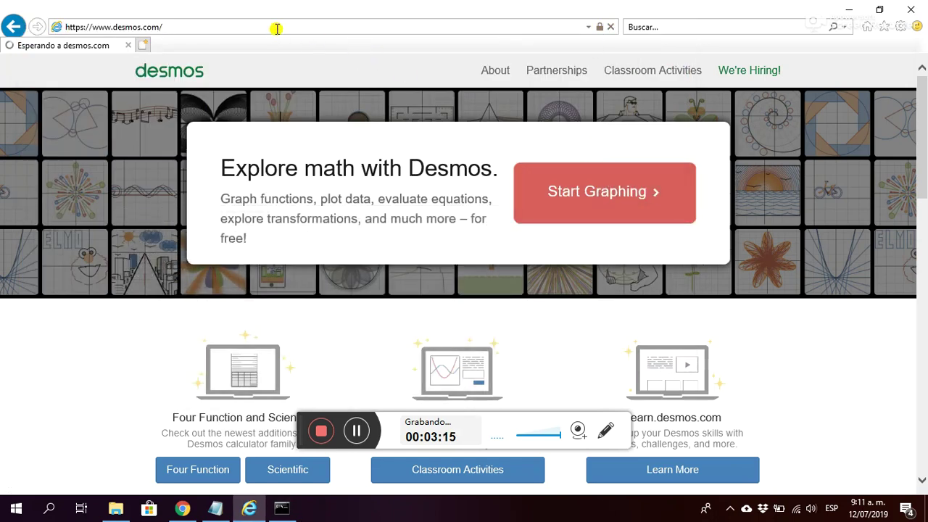
click(615, 197)
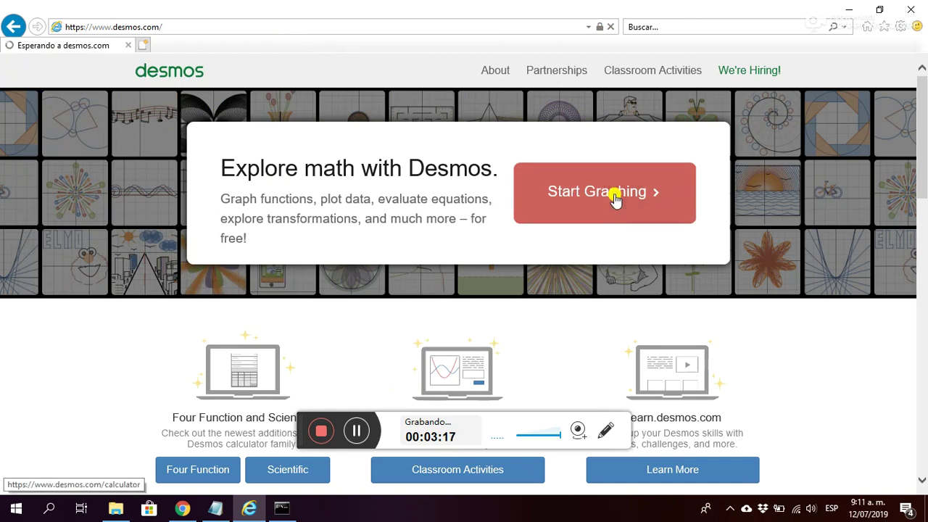
click(128, 45)
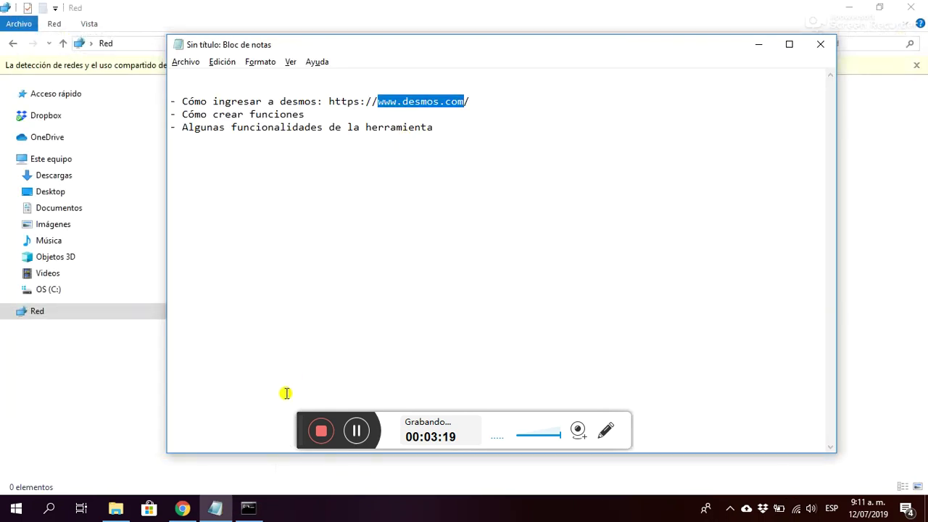
click(3, 494)
click(13, 507)
text(inter)
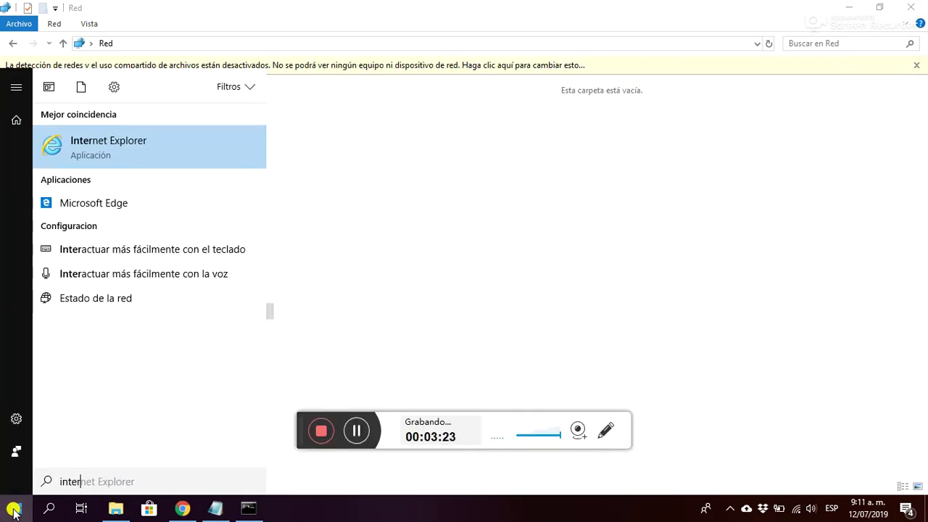
click(115, 141)
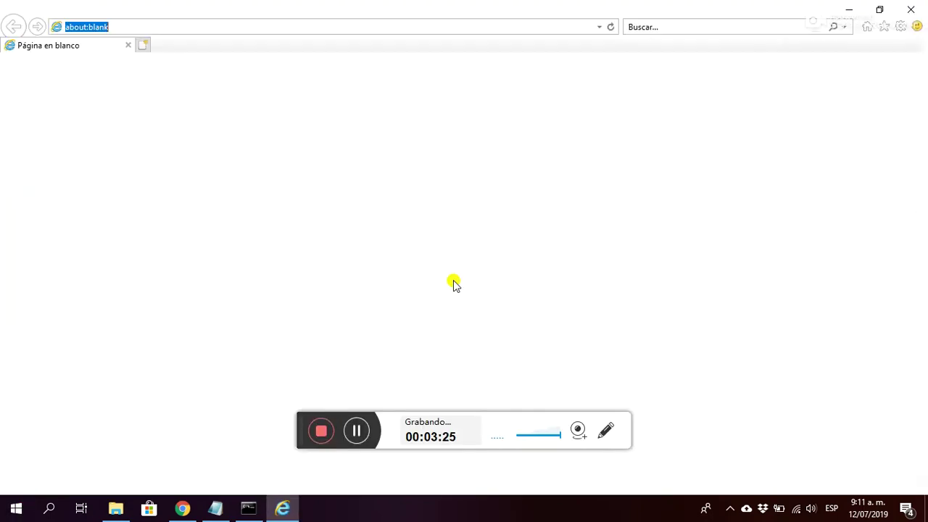
text(www.desmos.com/)
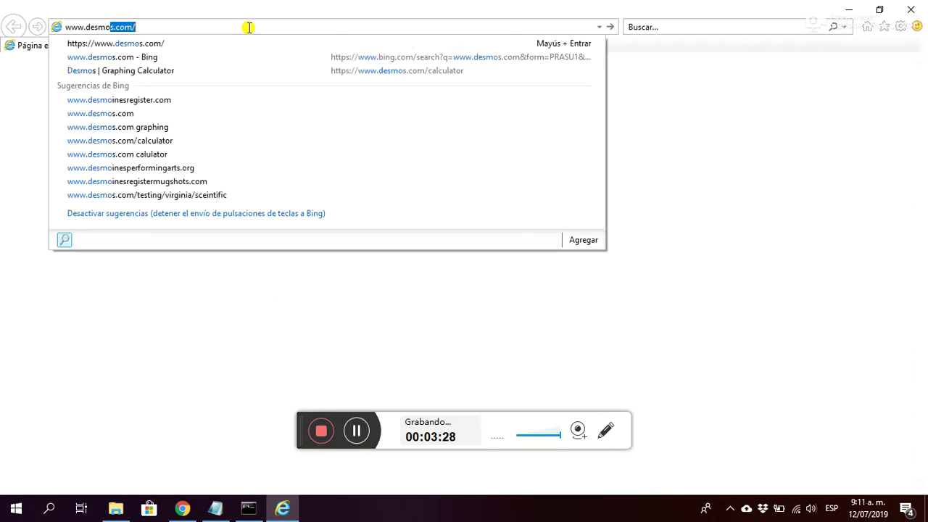
key(Return)
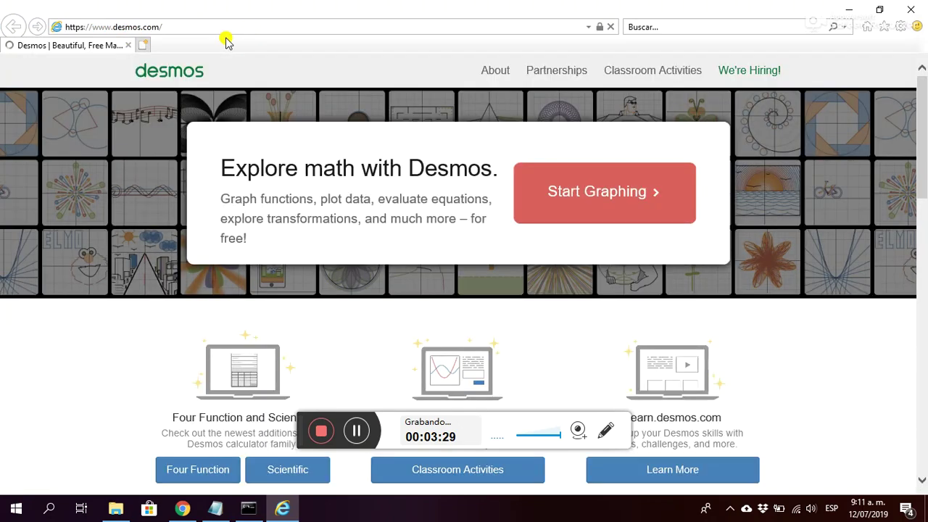
click(644, 189)
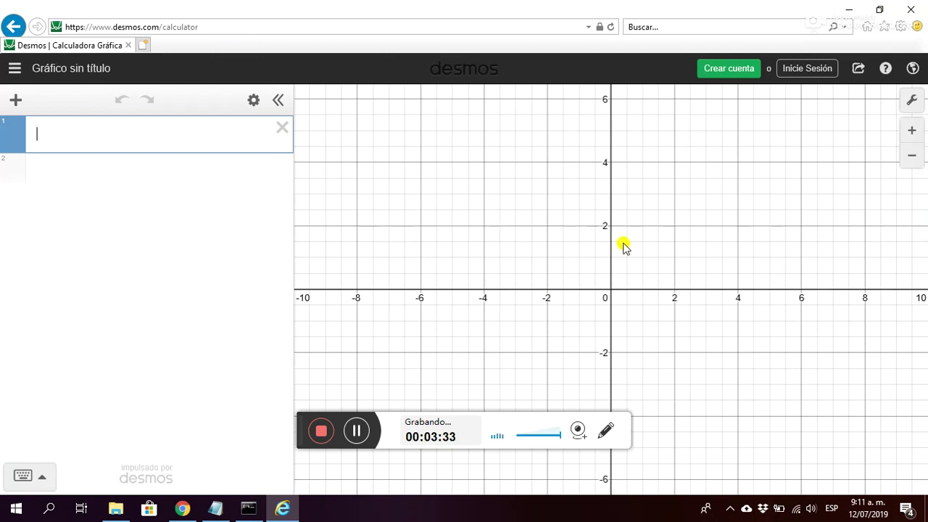
click(131, 29)
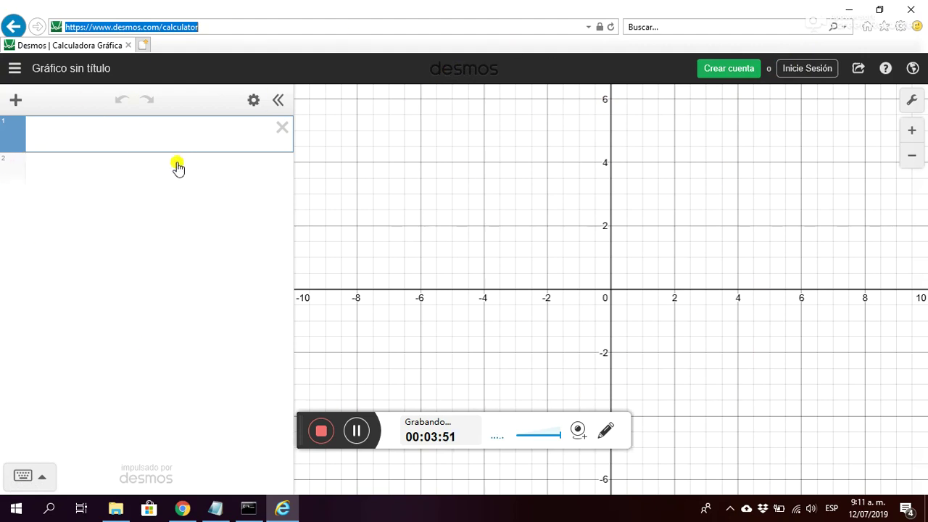
click(127, 138)
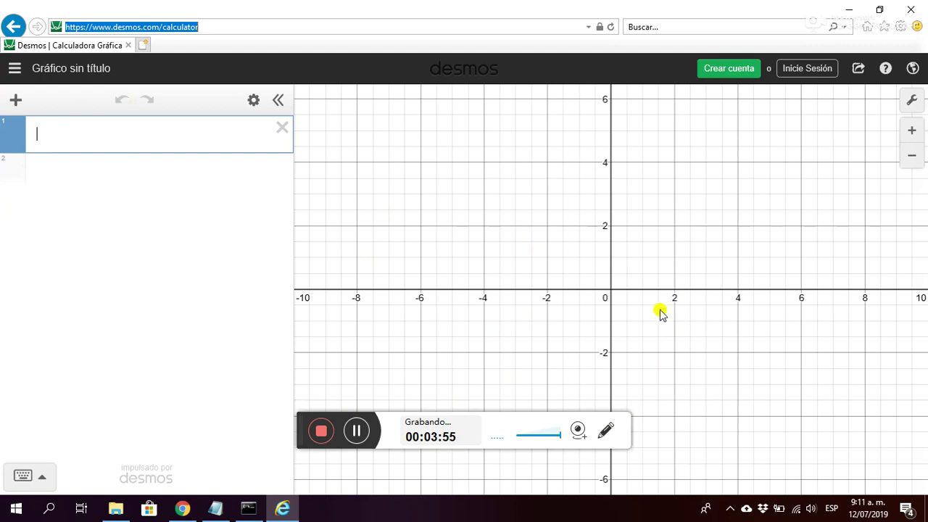
- Review the Google and email options for creating an account, ticking both consent boxes, and close the form without registering
click(725, 70)
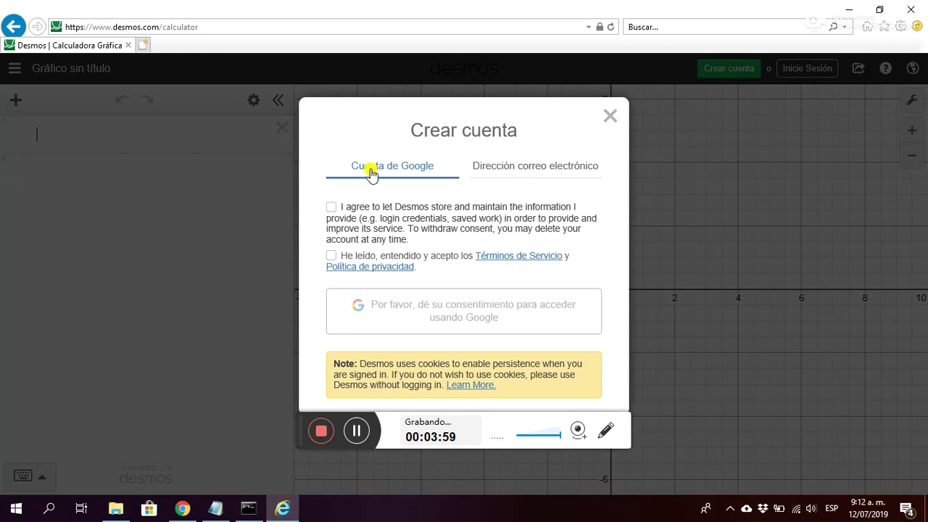
click(331, 208)
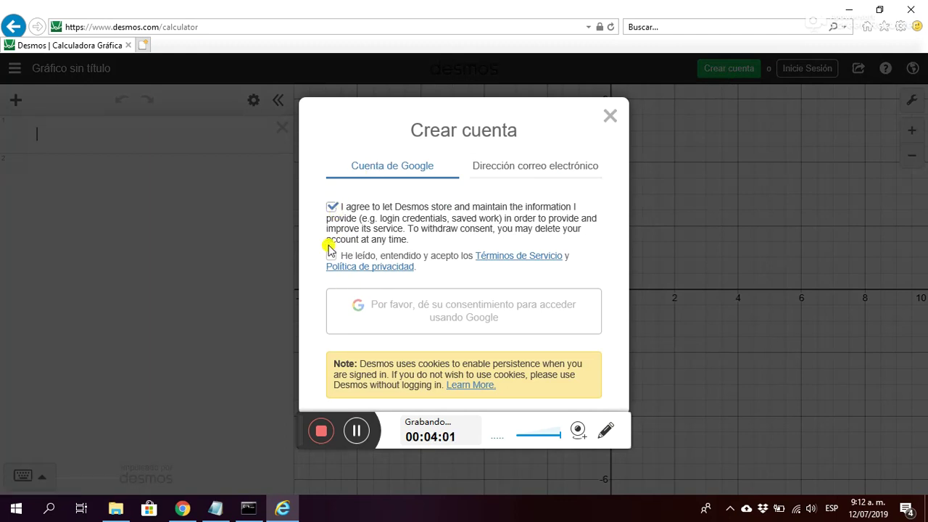
click(332, 258)
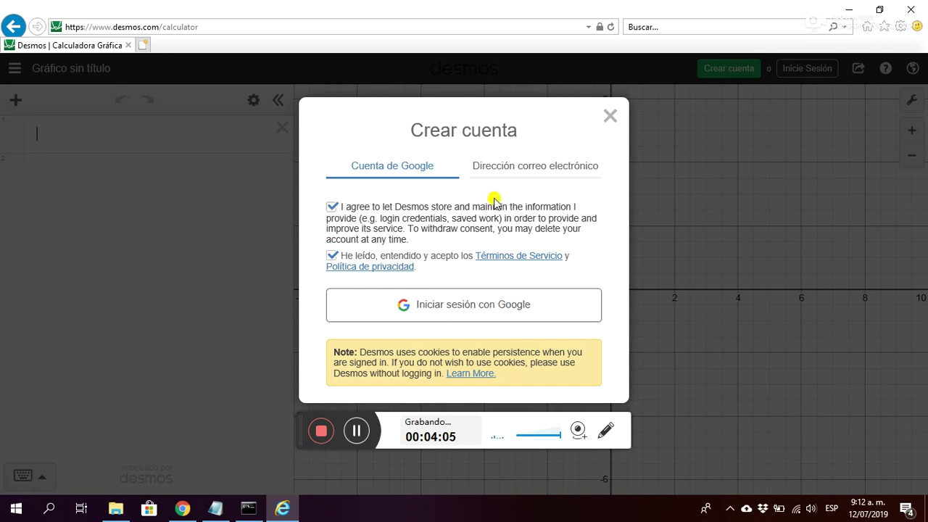
click(499, 167)
click(433, 221)
click(416, 259)
click(411, 219)
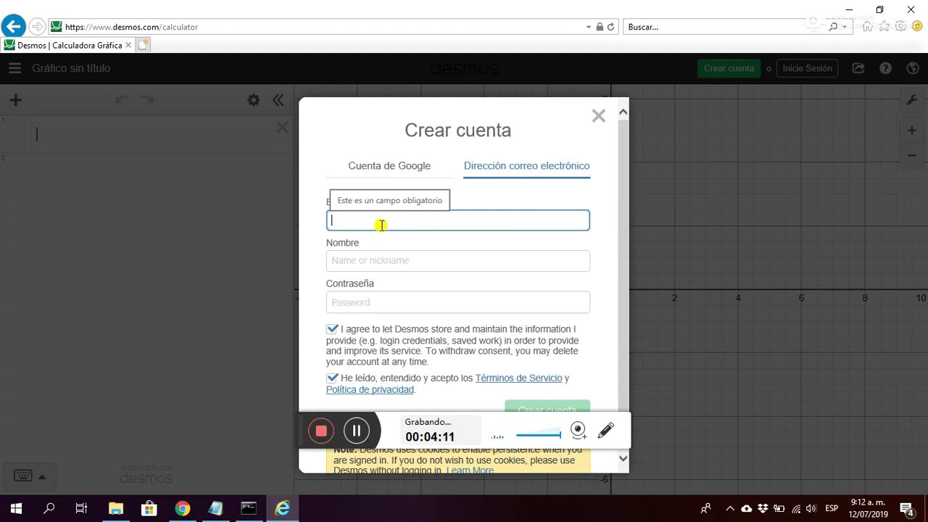
click(367, 261)
click(368, 304)
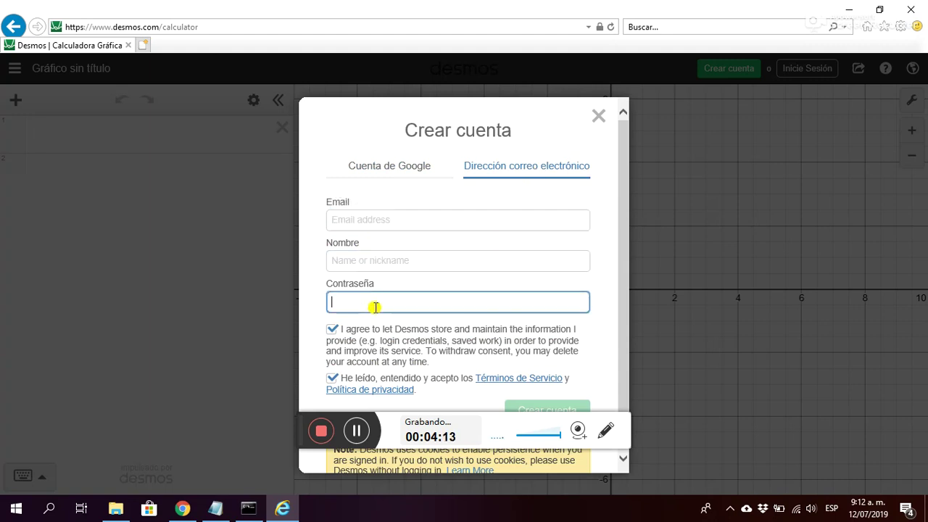
click(599, 107)
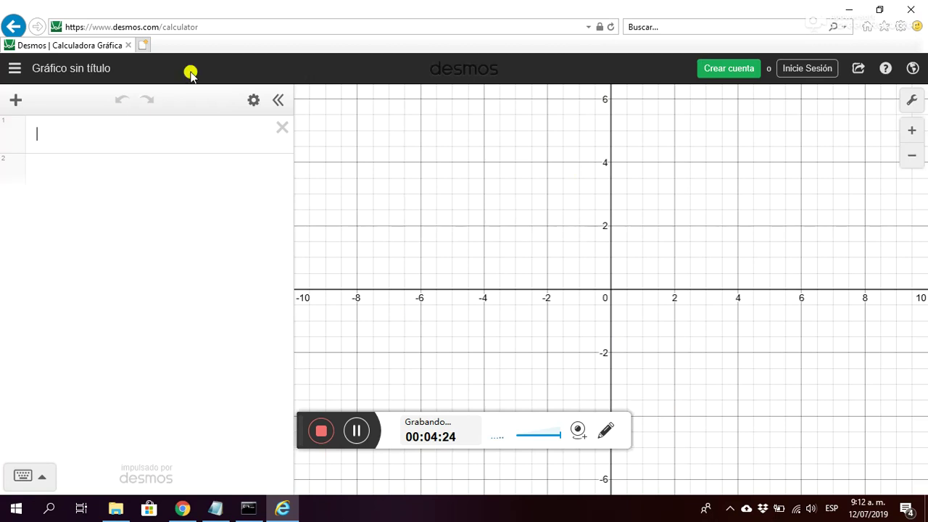
- Sign in to Desmos with the account's email address and password
click(811, 77)
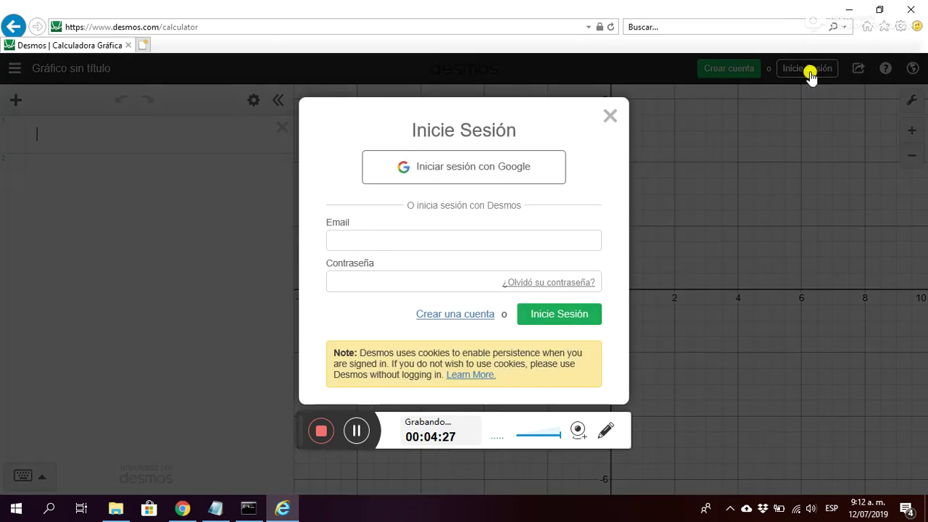
click(461, 241)
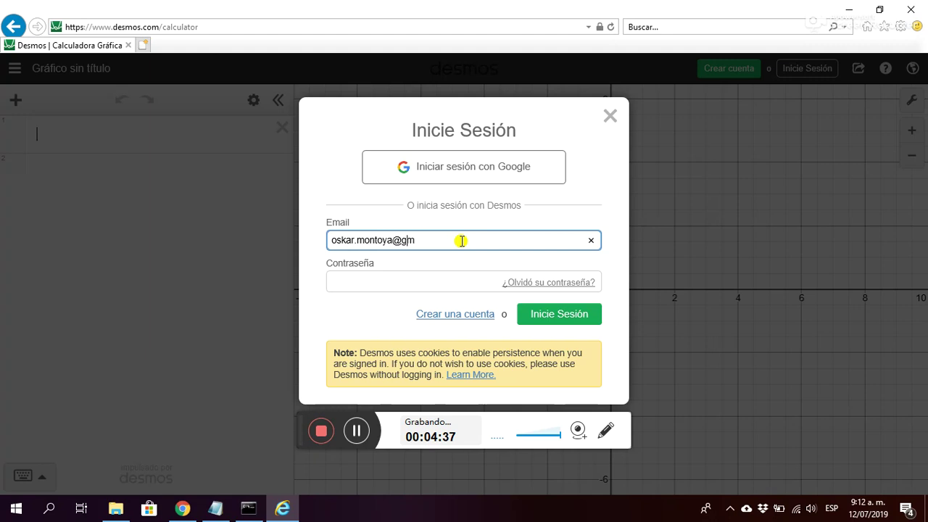
key(Tab)
text(•)
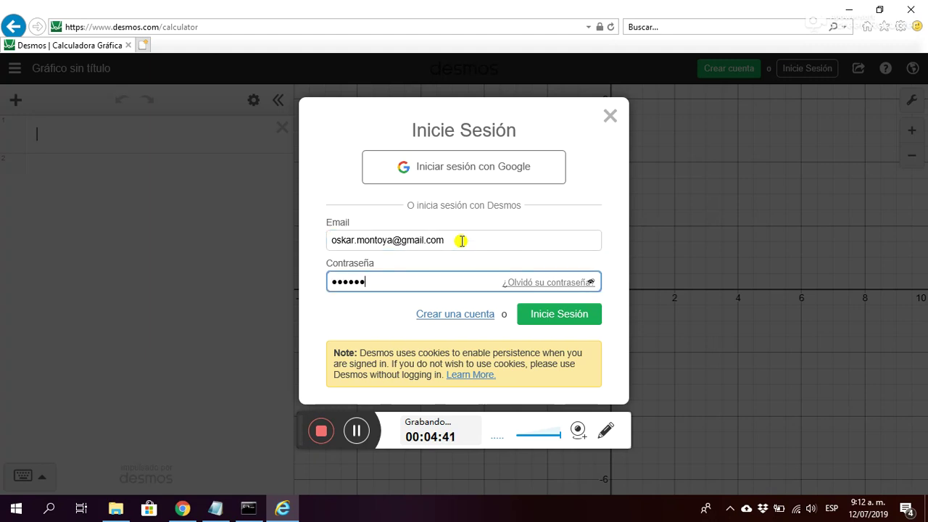
click(563, 320)
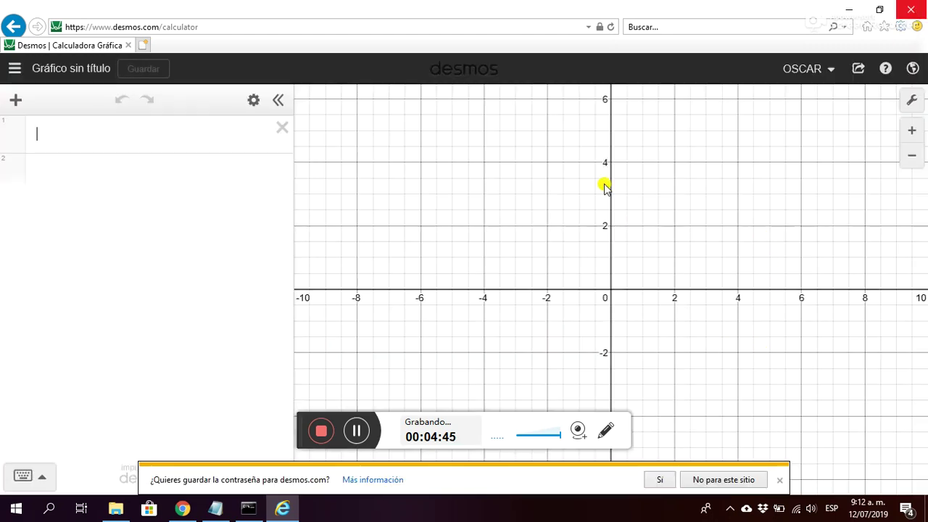
- View the profile information in the account settings and close the dialog
click(813, 73)
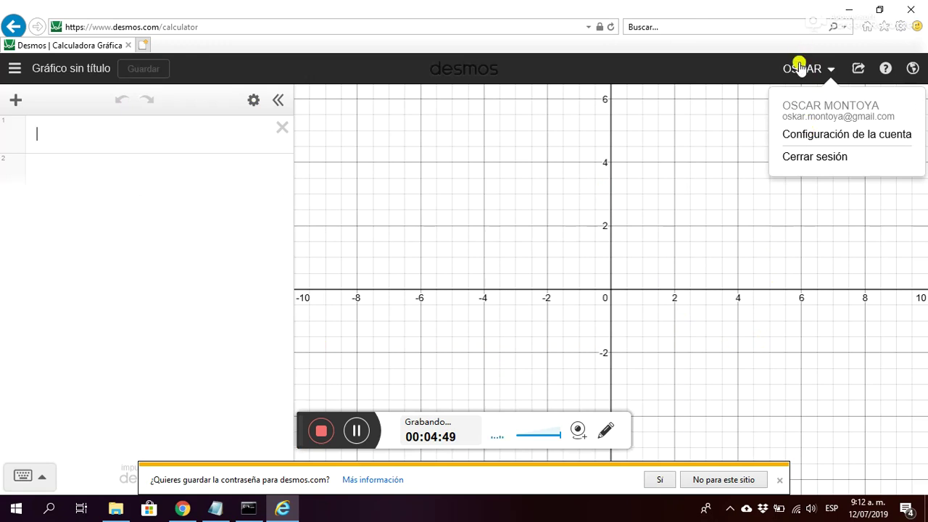
click(794, 136)
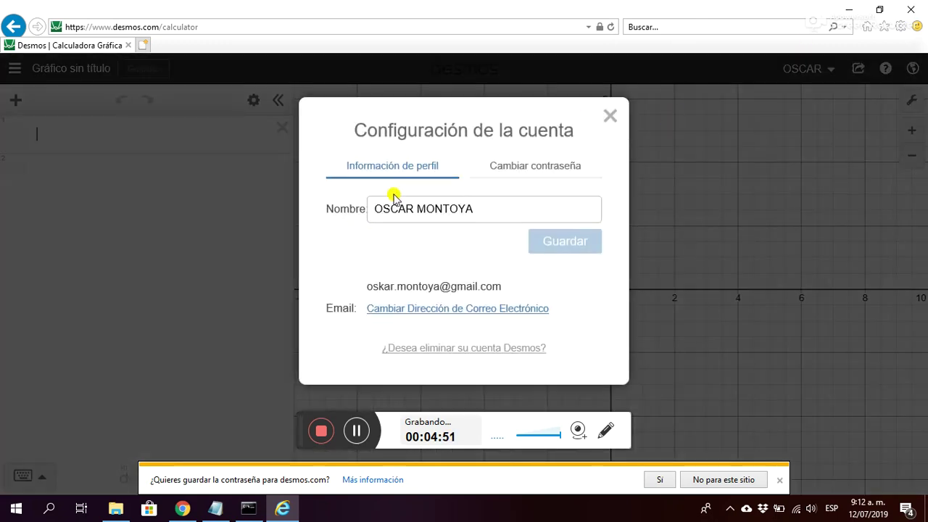
click(608, 116)
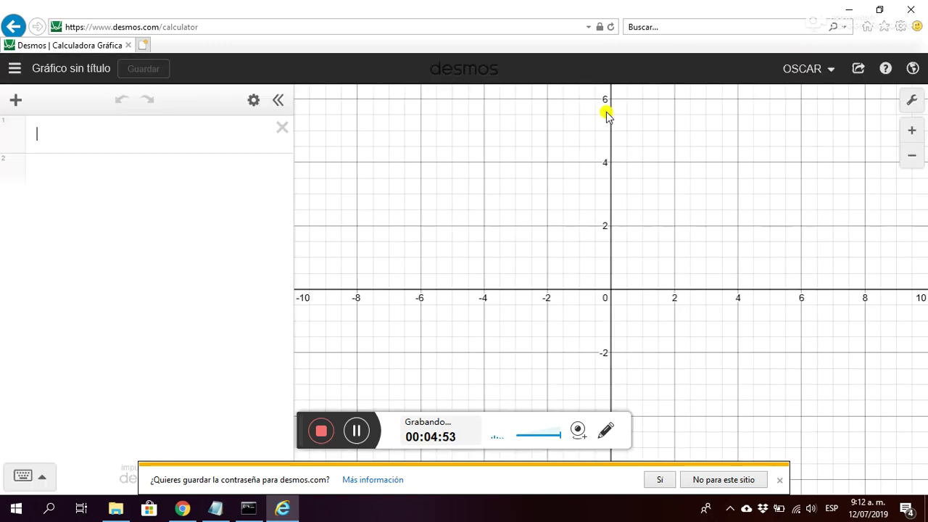
- Open the saved graph "square_fourier" and set its N slider to 18
click(12, 68)
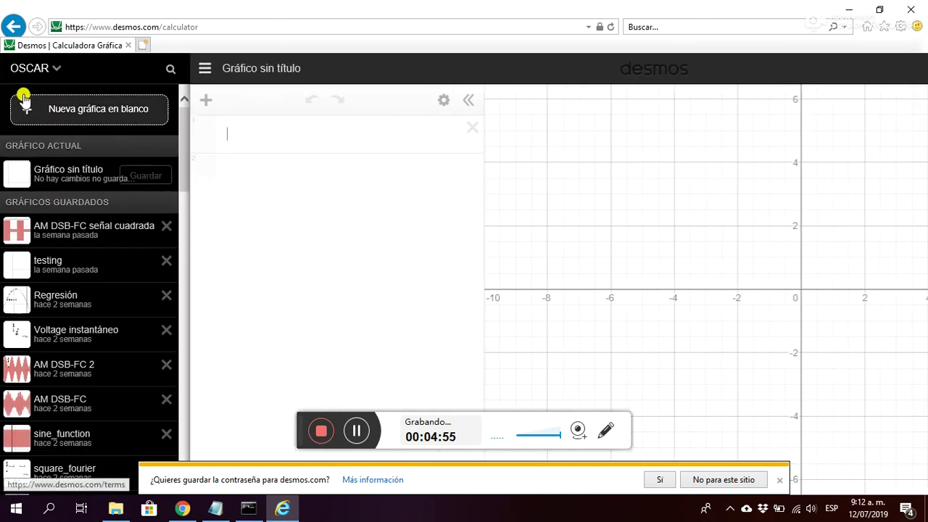
scroll(29, 377, down, 4)
scroll(60, 370, up, 2)
scroll(43, 363, up, 3)
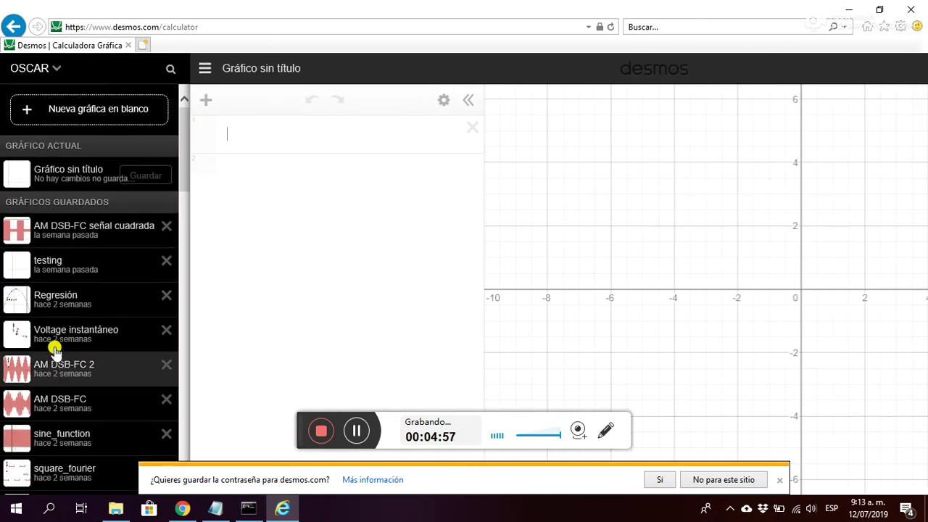
scroll(29, 353, down, 3)
click(60, 355)
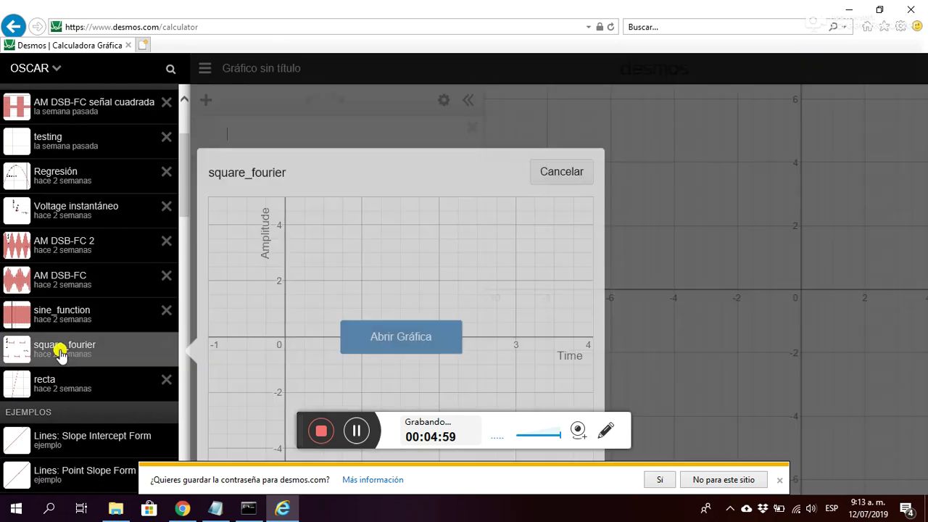
click(422, 327)
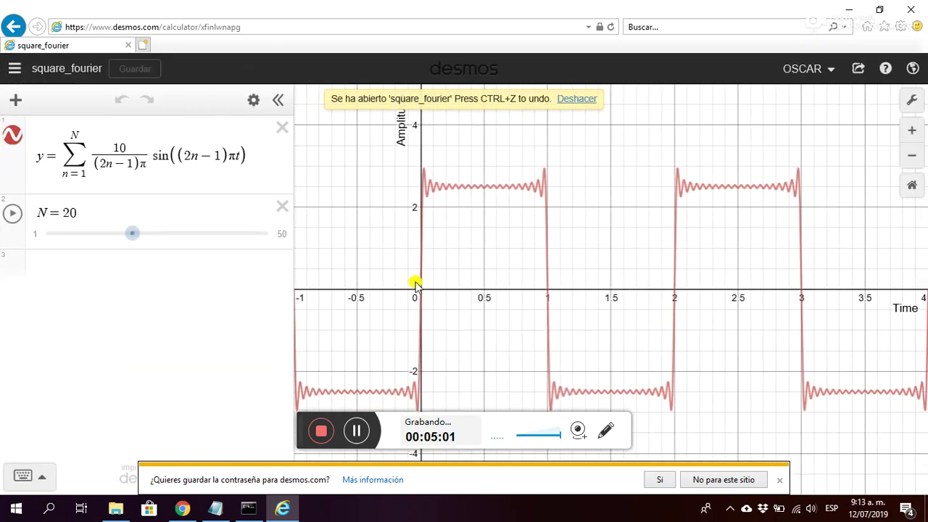
mouse_move(131, 235)
mouse_down()
mouse_move(153, 245)
mouse_move(206, 235)
mouse_move(70, 238)
mouse_move(193, 231)
mouse_move(123, 227)
mouse_up()
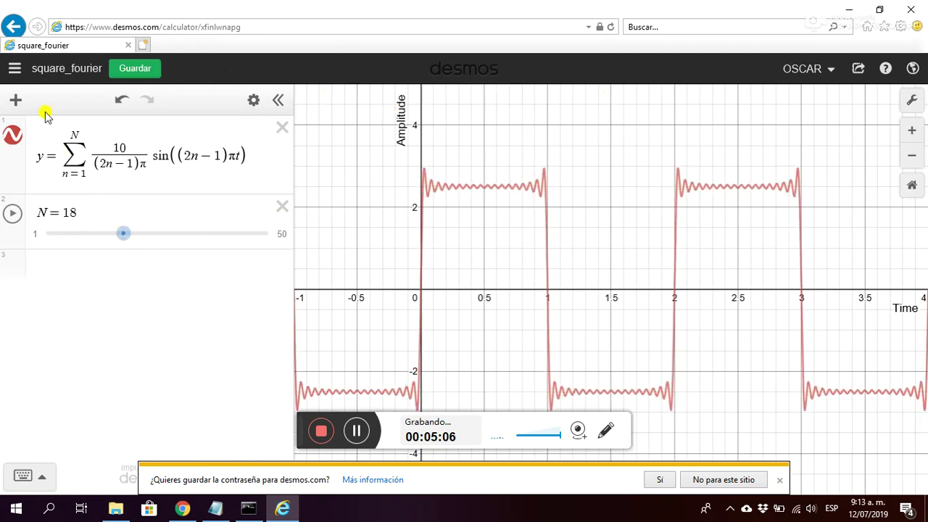
- Open the saved graph "AM DSB-FC señal cuadrada" and set its sliders to N = 54 and f_c = 16
click(15, 68)
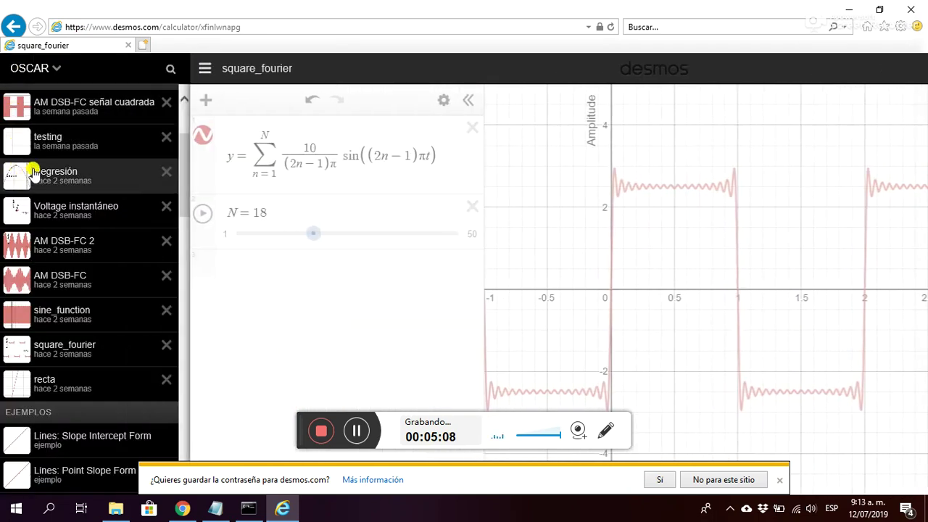
click(44, 109)
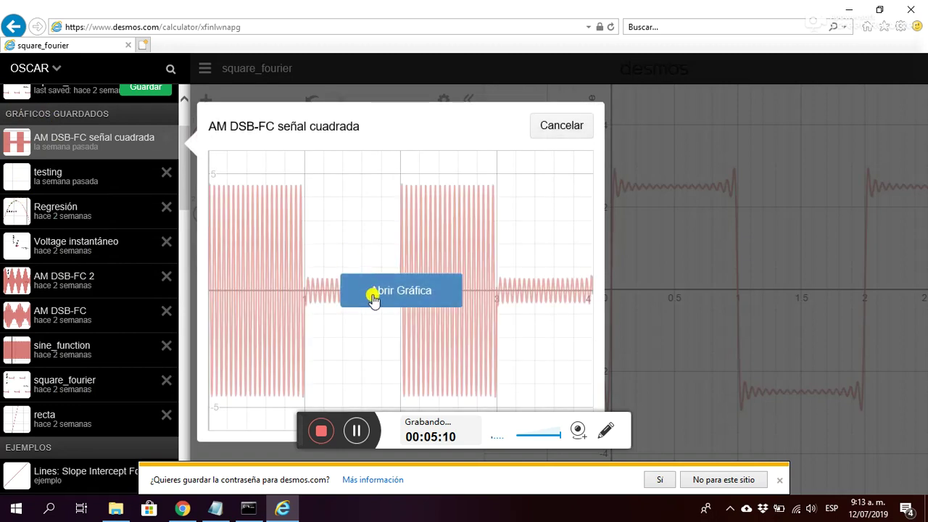
click(372, 292)
click(120, 185)
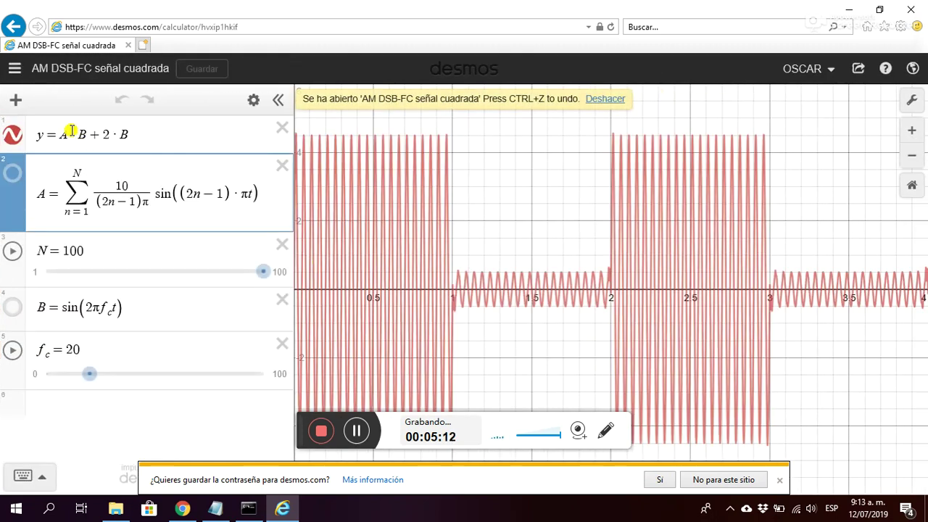
click(71, 130)
drag(142, 136, 43, 159)
drag(44, 194, 149, 251)
drag(262, 272, 162, 271)
mouse_move(92, 375)
mouse_down()
mouse_move(151, 375)
mouse_move(64, 360)
mouse_move(102, 374)
mouse_move(81, 374)
mouse_up()
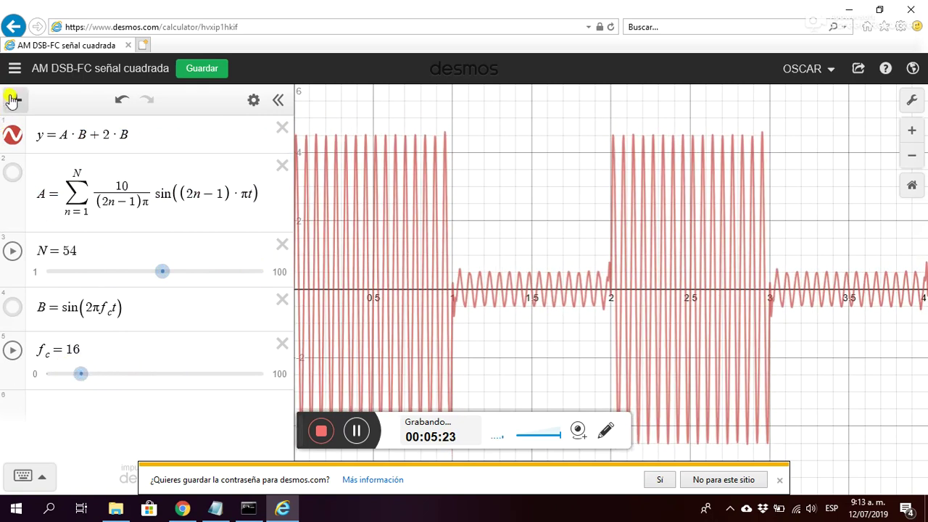
- Open the saved graph "AM DSB-FC 2" and set its sliders to V_m = 3.14, f_c = 21 and V_c = 5.5
click(15, 68)
scroll(69, 246, down, 2)
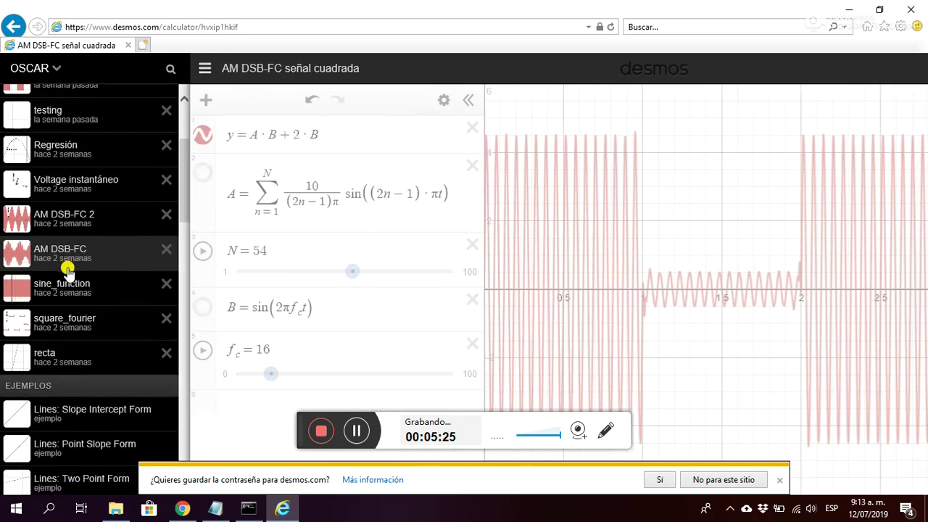
click(61, 221)
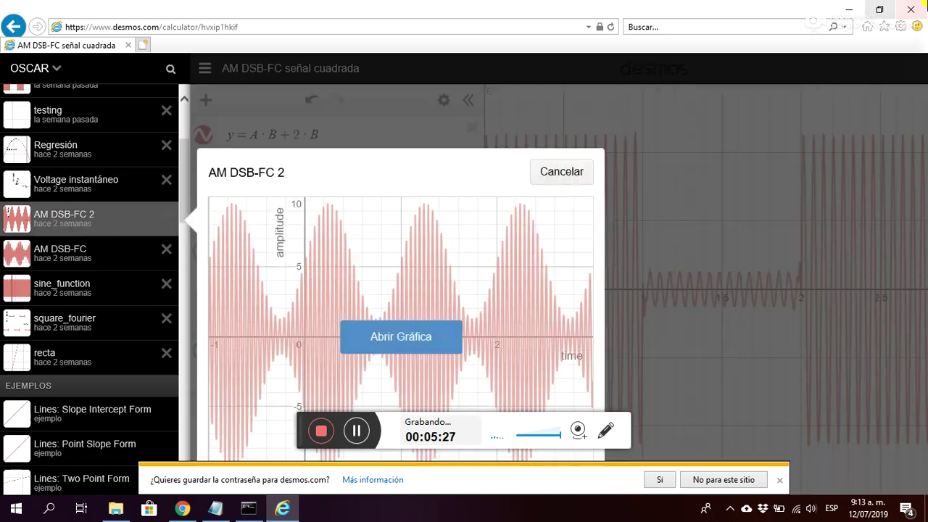
click(364, 341)
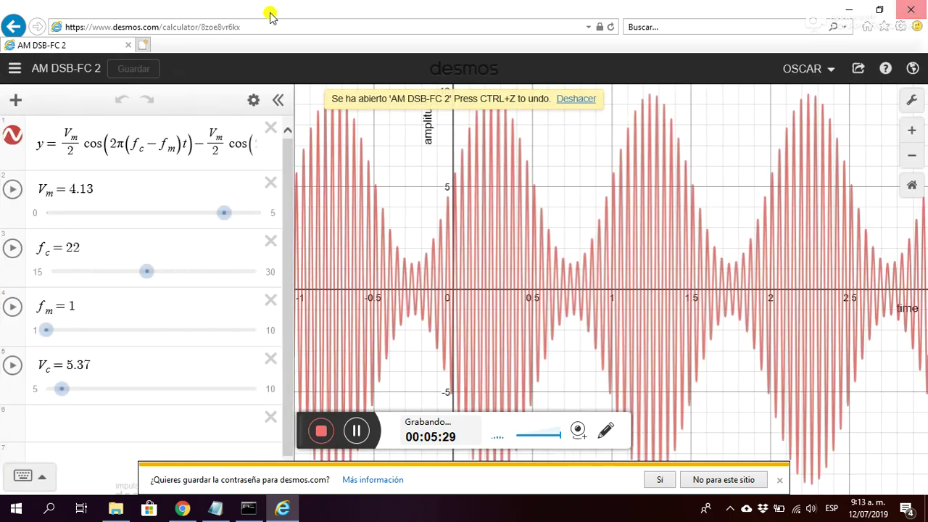
drag(222, 217, 181, 217)
mouse_move(140, 267)
mouse_down()
mouse_move(209, 269)
mouse_move(108, 265)
mouse_move(127, 266)
mouse_up()
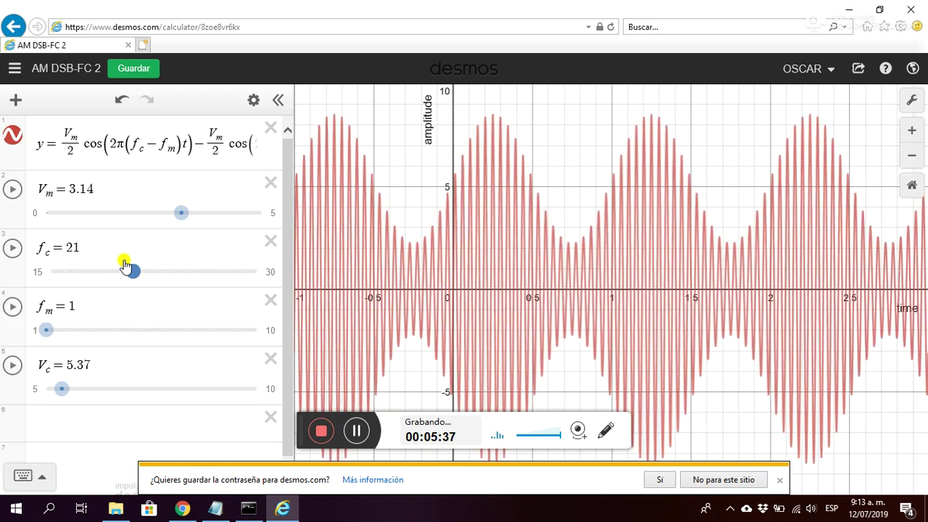
mouse_move(61, 388)
mouse_down()
mouse_move(124, 388)
mouse_move(66, 390)
mouse_up()
mouse_move(46, 330)
mouse_down()
mouse_move(104, 326)
mouse_move(46, 330)
mouse_up()
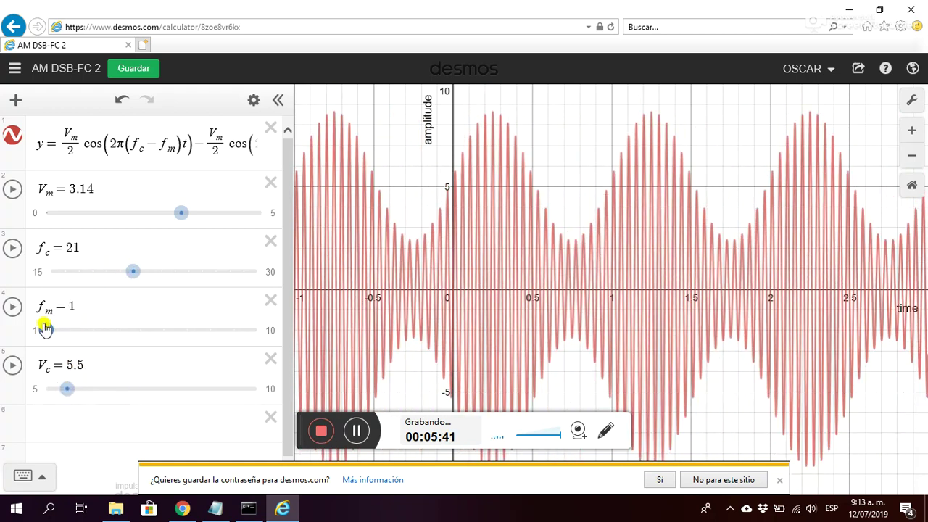
- Create a new blank graph and save it with the title "tutorial"
click(15, 68)
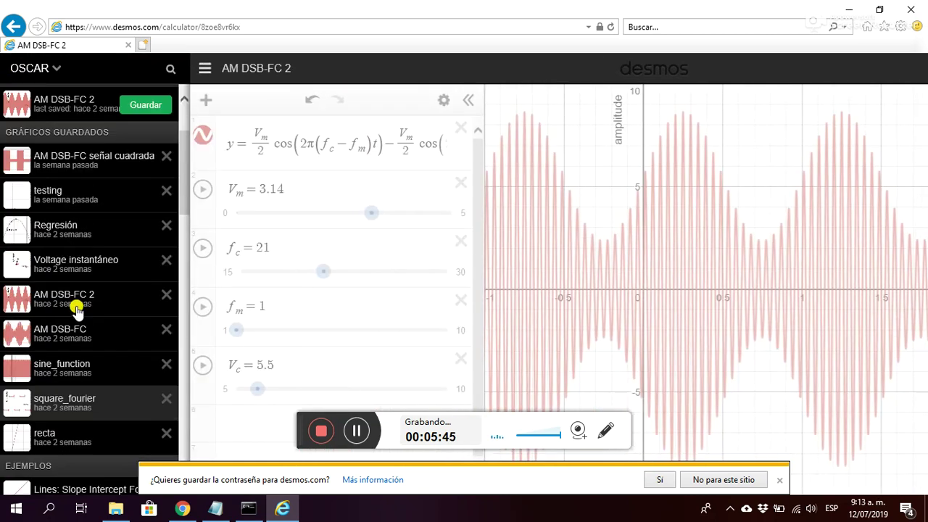
click(74, 106)
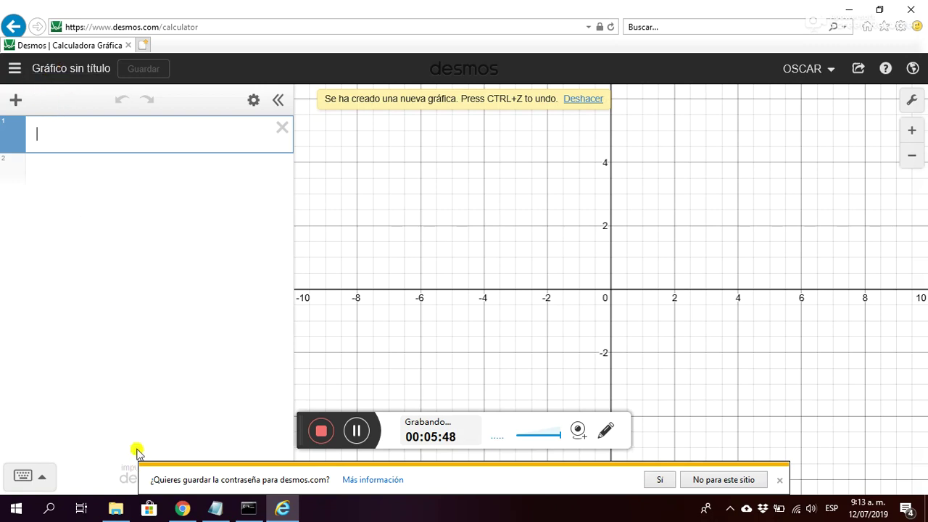
click(82, 76)
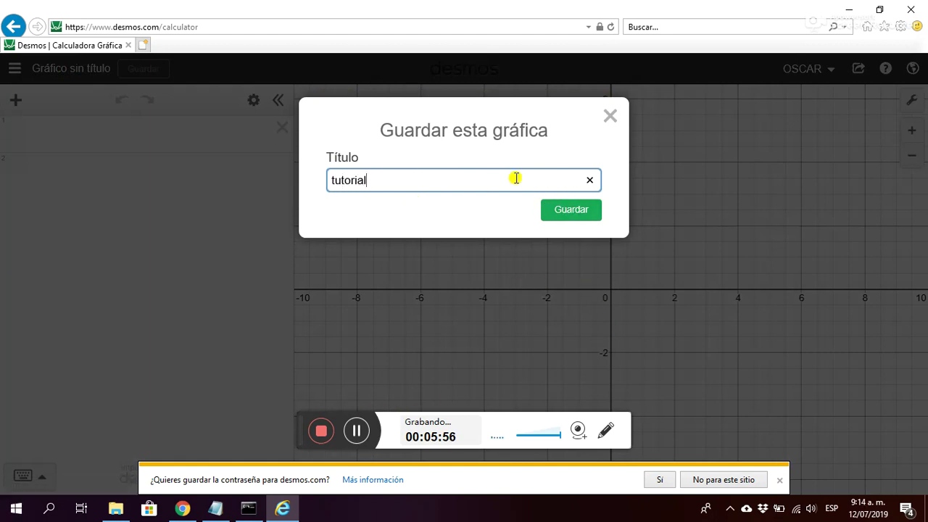
double_click(383, 179)
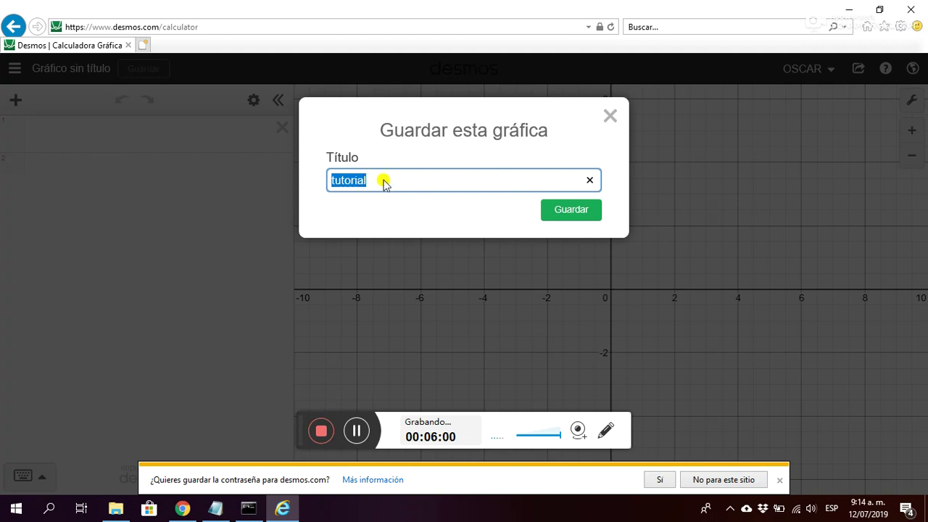
click(551, 215)
click(132, 136)
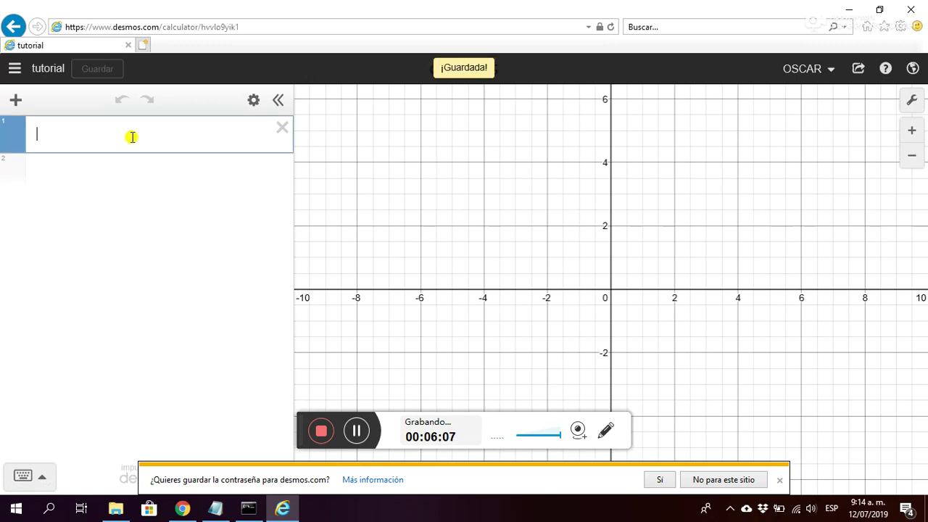
- View the account options and help resources, and start the guided tour on sliders (Deslizadores)
click(859, 68)
click(827, 72)
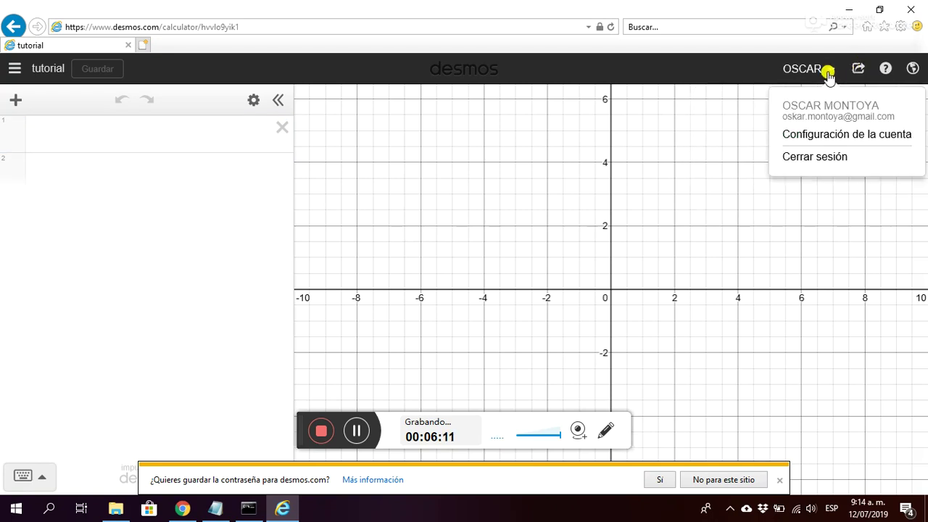
click(887, 69)
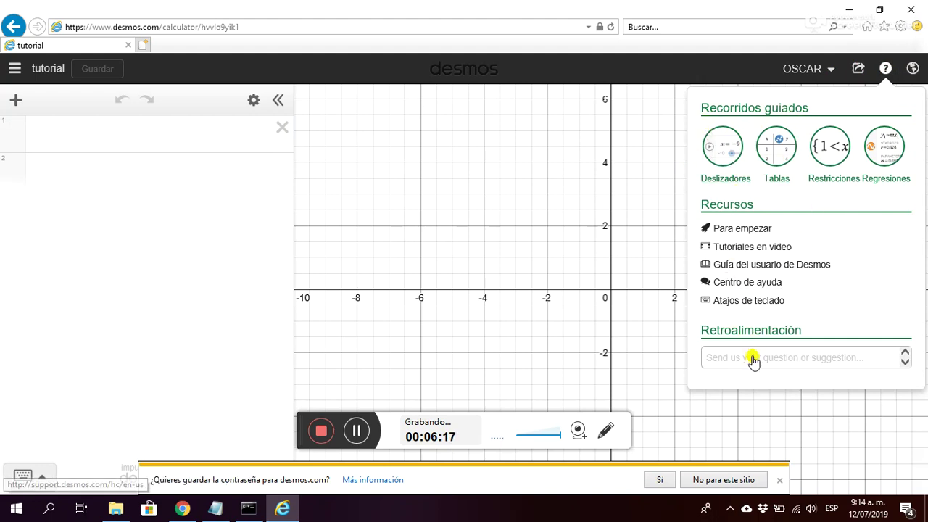
click(726, 181)
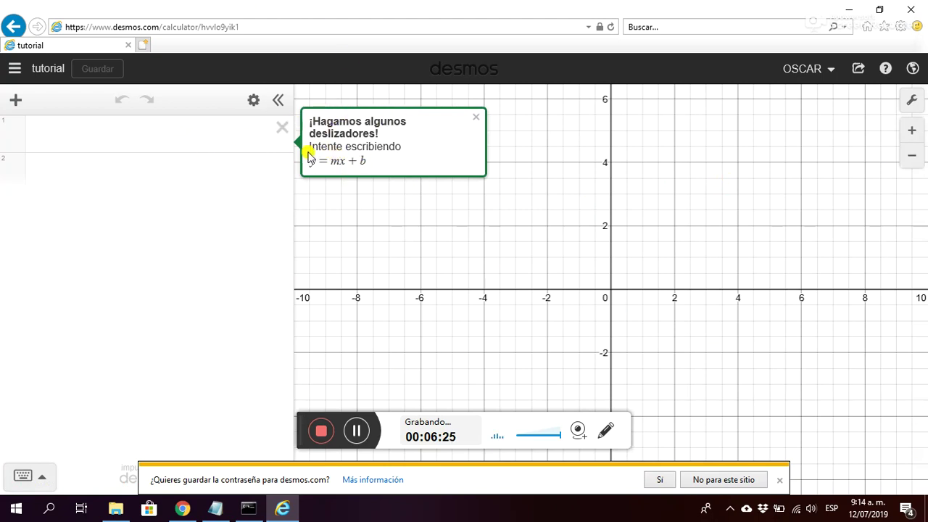
- Enter the equation y = mx + b in the first expression and add sliders for all its parameters
click(156, 137)
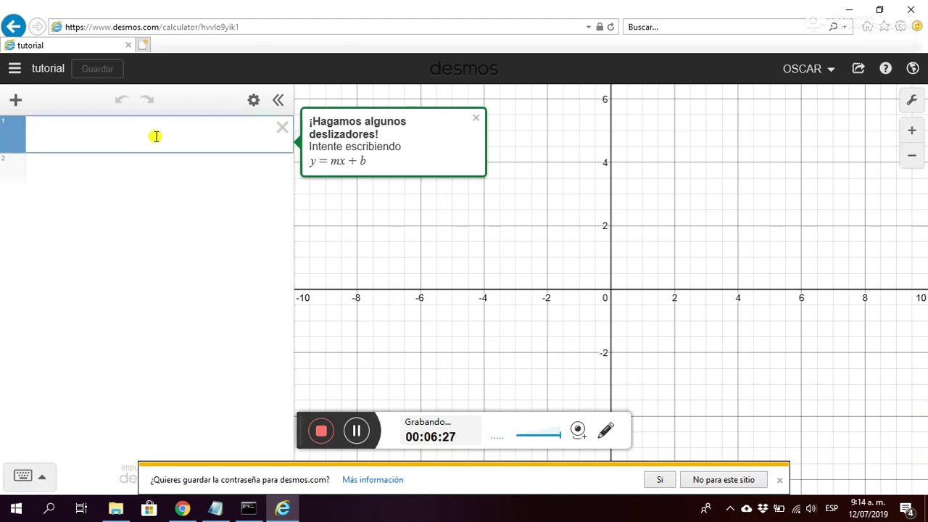
text(y =)
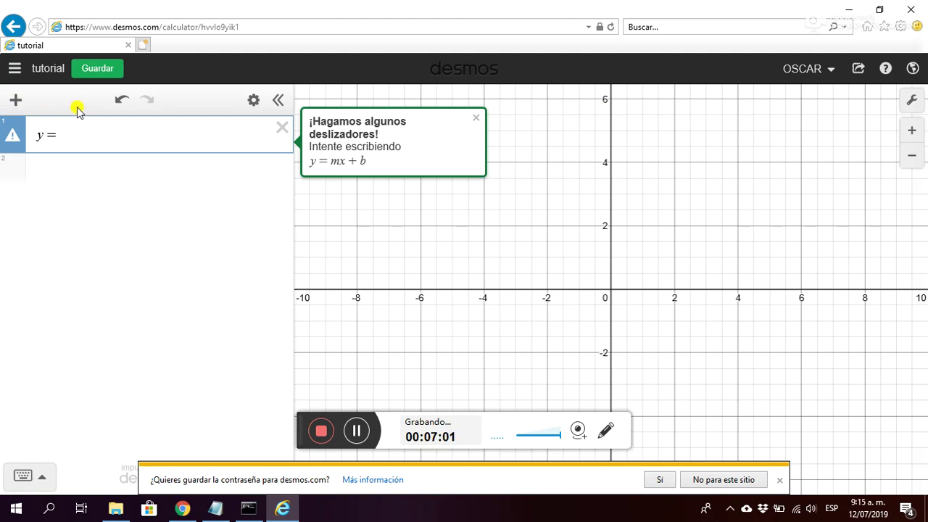
text(mx )
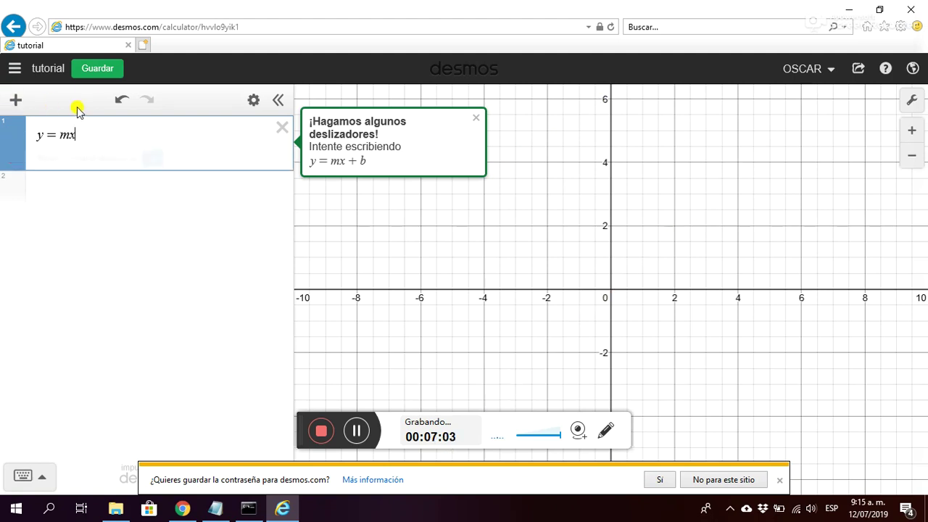
text(+ b)
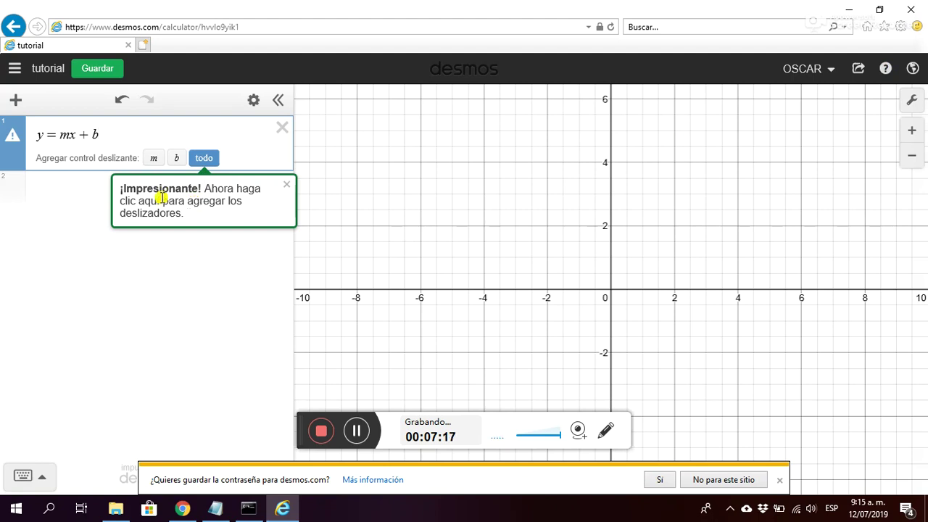
click(202, 157)
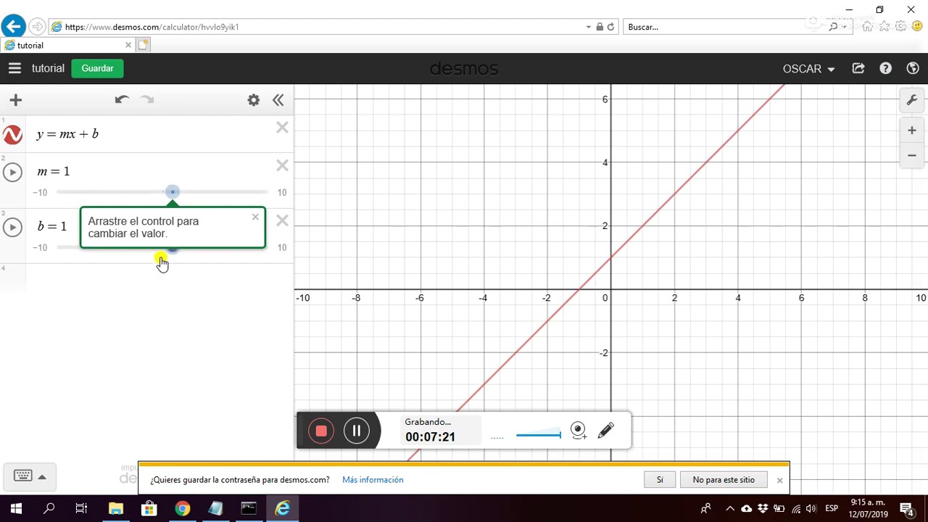
- Animate the m and b sliders one after the other, stopping them at m = 2.97 and b = -2.33
mouse_move(172, 193)
mouse_down()
mouse_move(137, 193)
mouse_move(177, 195)
mouse_up()
click(12, 173)
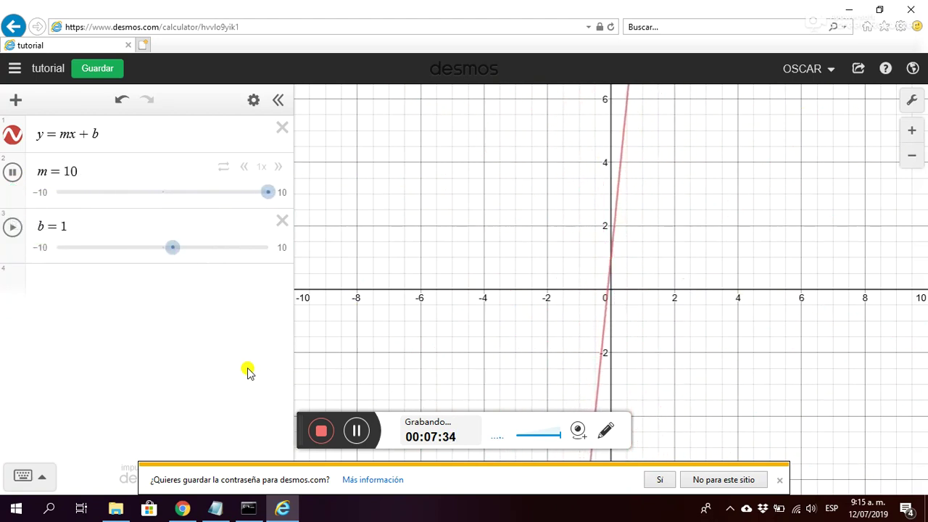
click(13, 171)
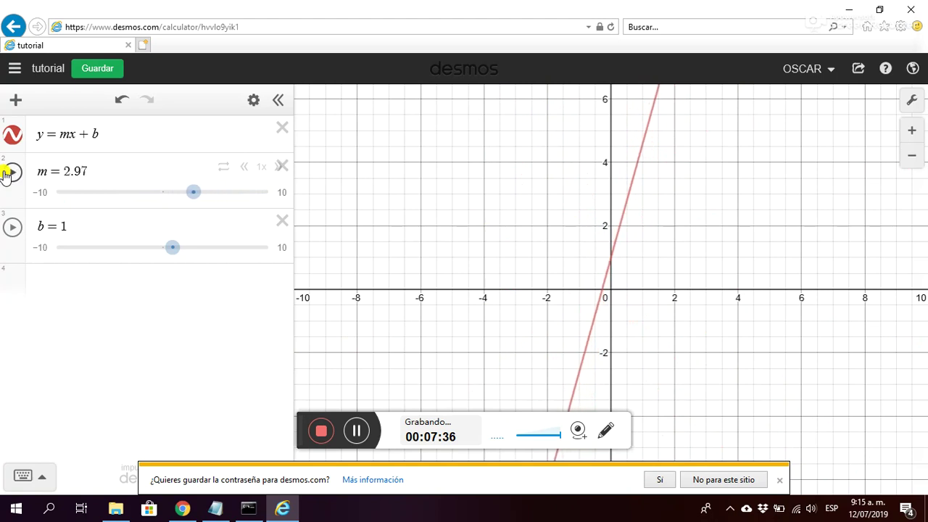
click(19, 230)
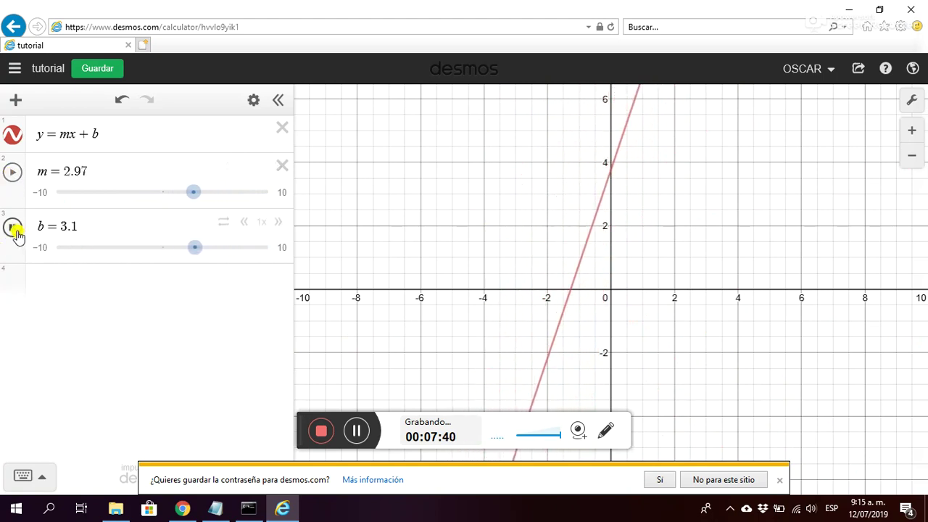
click(16, 231)
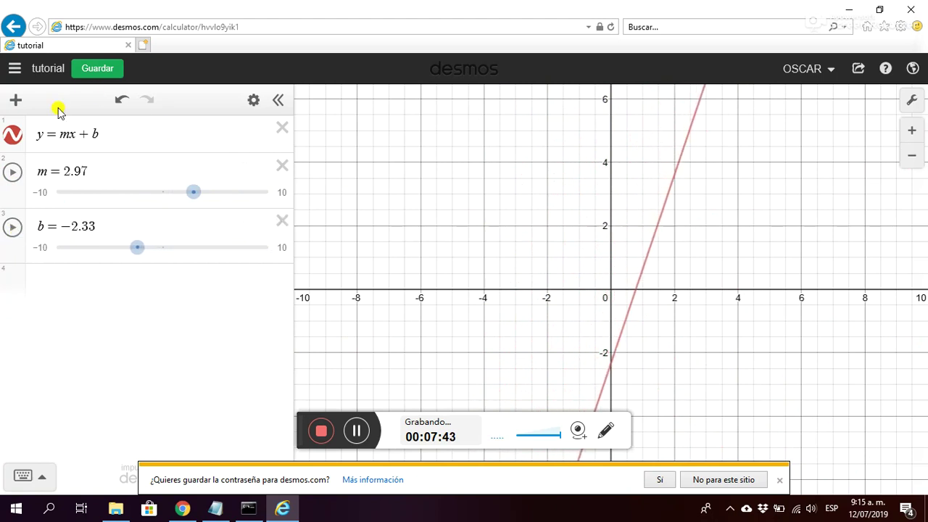
- Examine the terms of the line equation and the minimum, maximum and step fields of the m slider
click(39, 134)
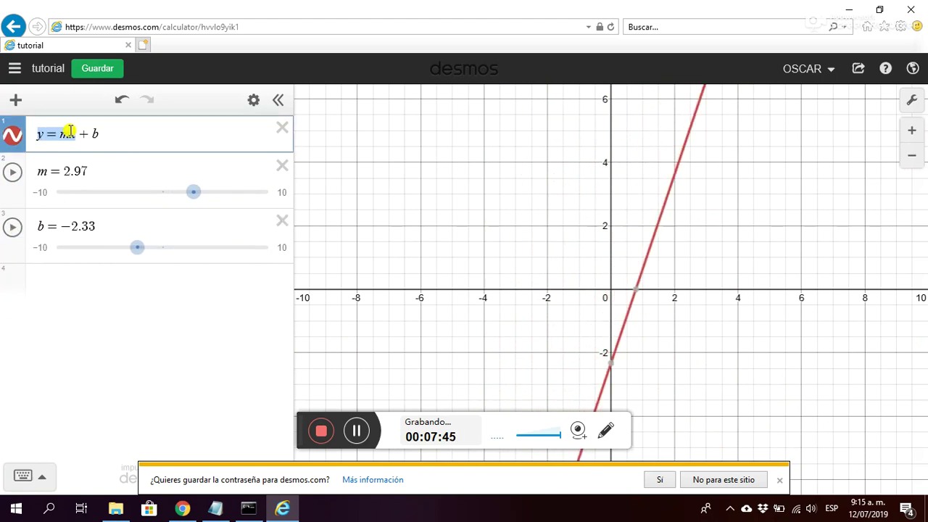
double_click(97, 132)
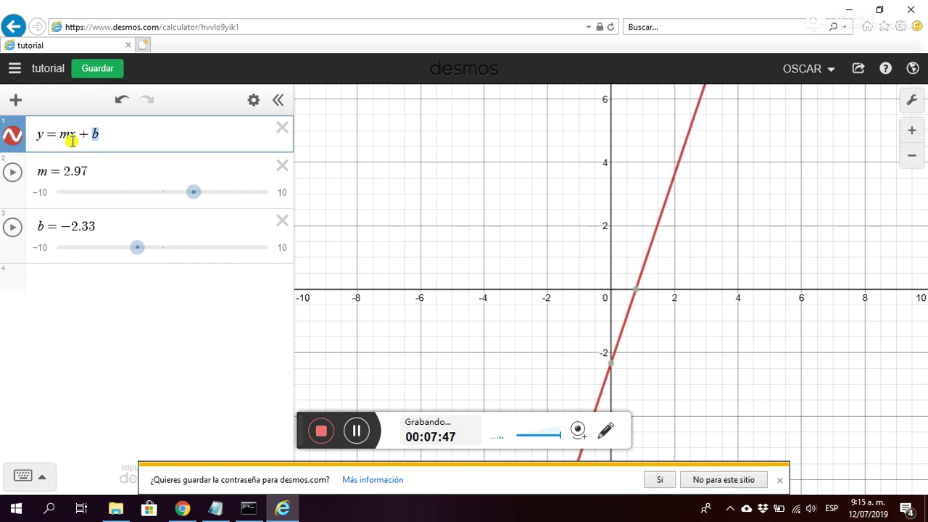
drag(36, 172, 88, 172)
click(46, 192)
click(109, 191)
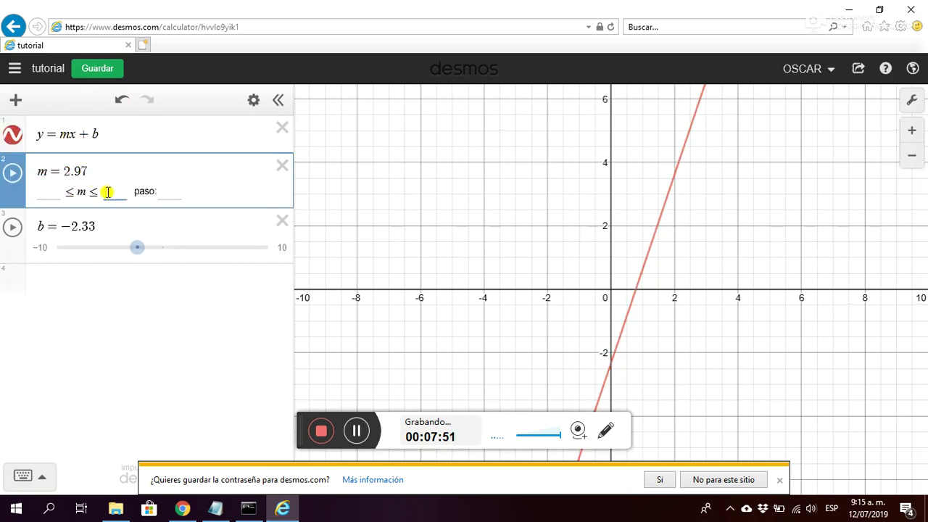
click(168, 187)
click(54, 301)
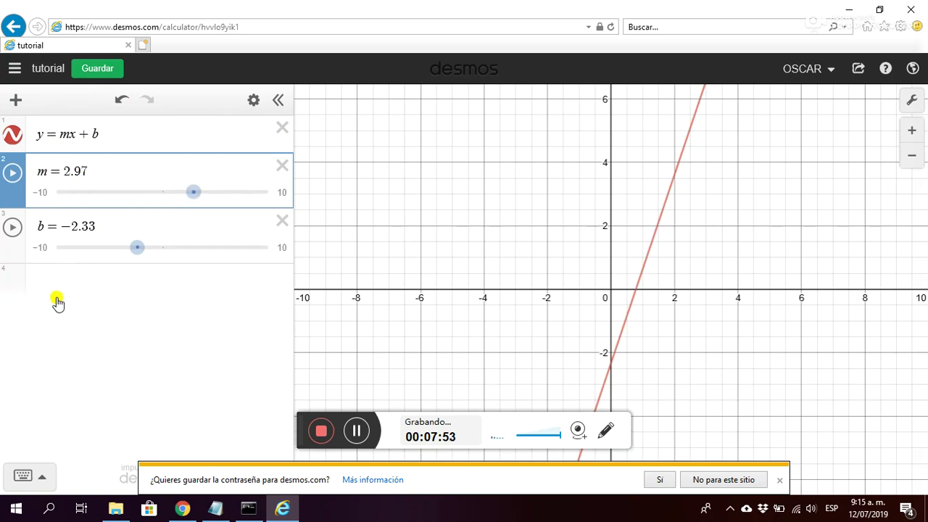
- Delete the line equation and both of its sliders from the expression list
click(282, 128)
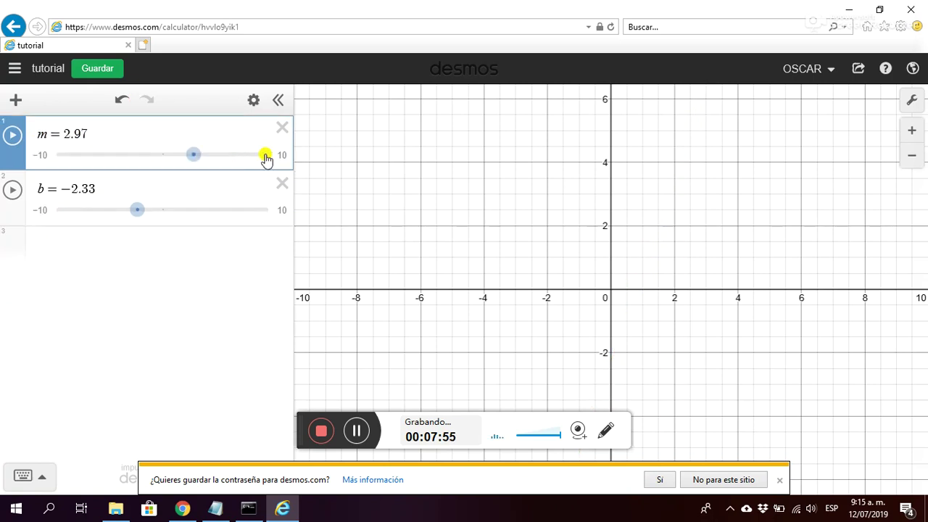
click(283, 128)
click(282, 127)
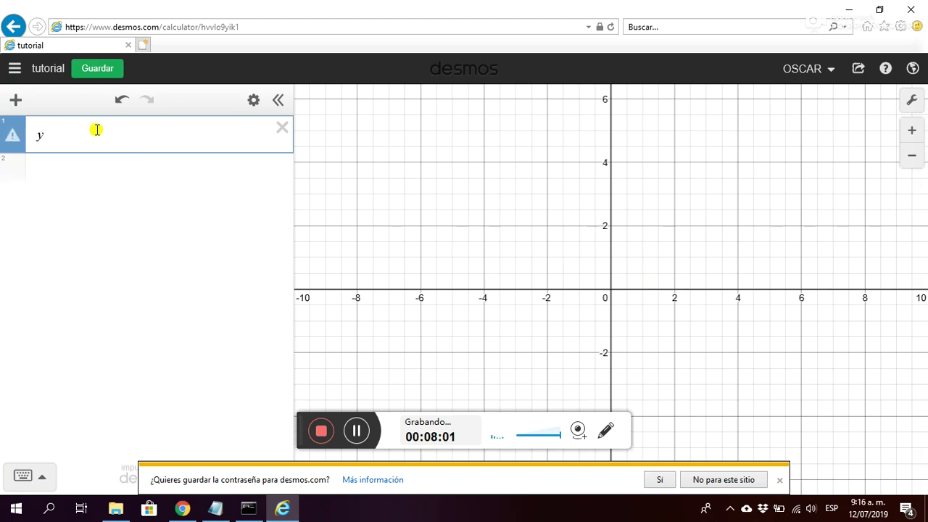
- Enter the sine equation y = A sin(2πf + P) in the first expression
text(y=A)
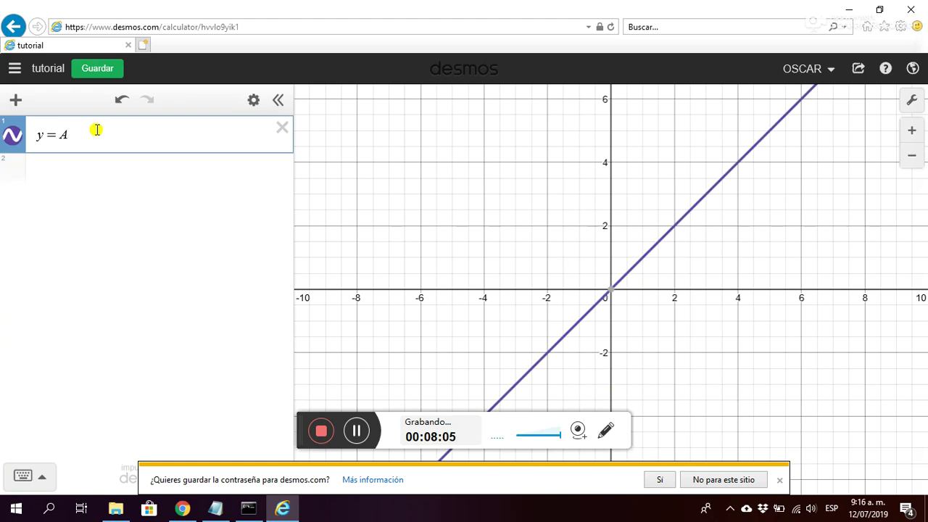
text(sin)
text(()
text(x)
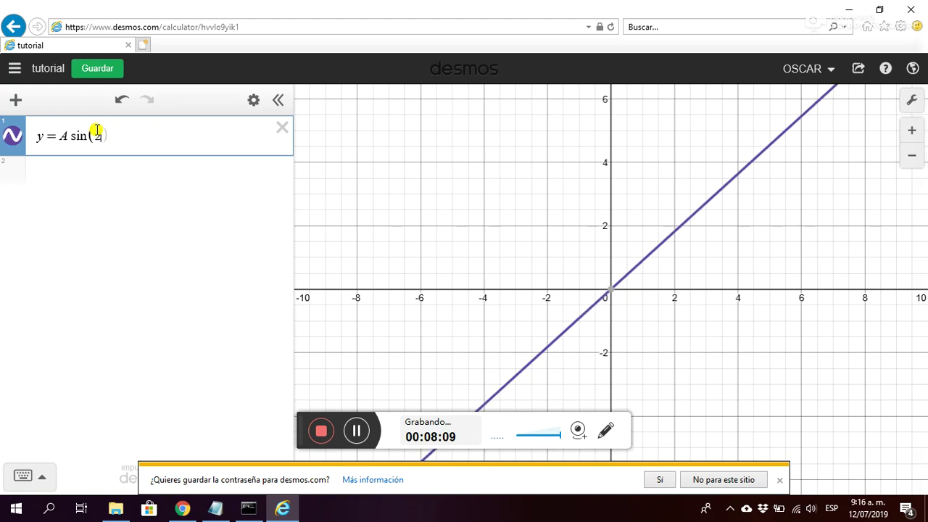
text(*)
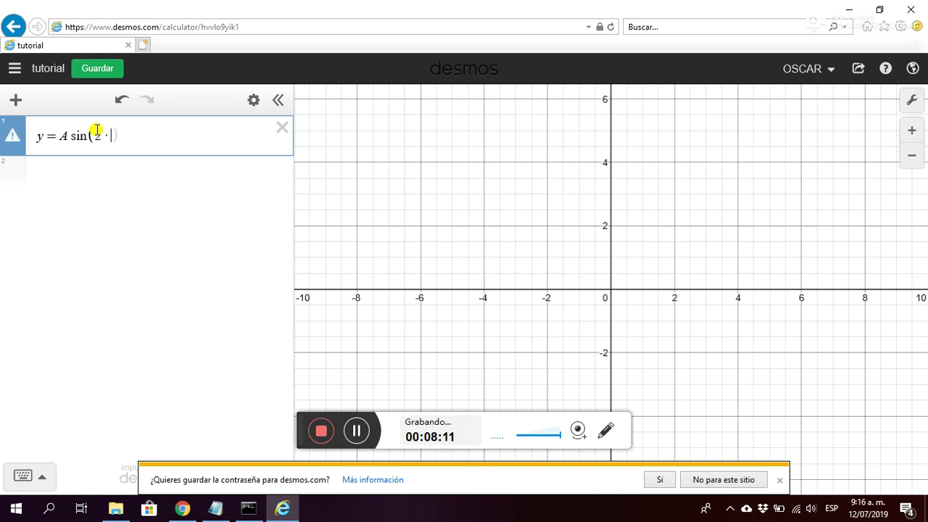
text(pi)
key(BackSpace)
text(po)
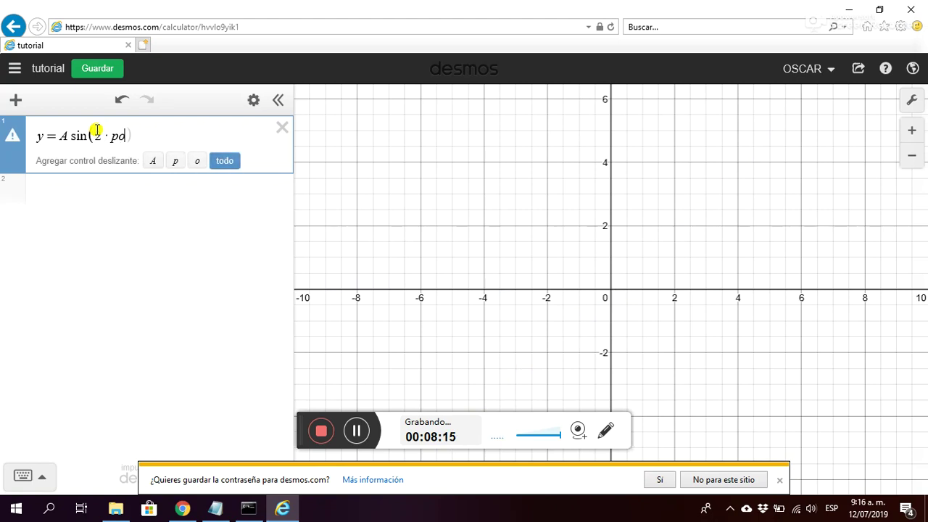
key(BackSpace)
text(i)
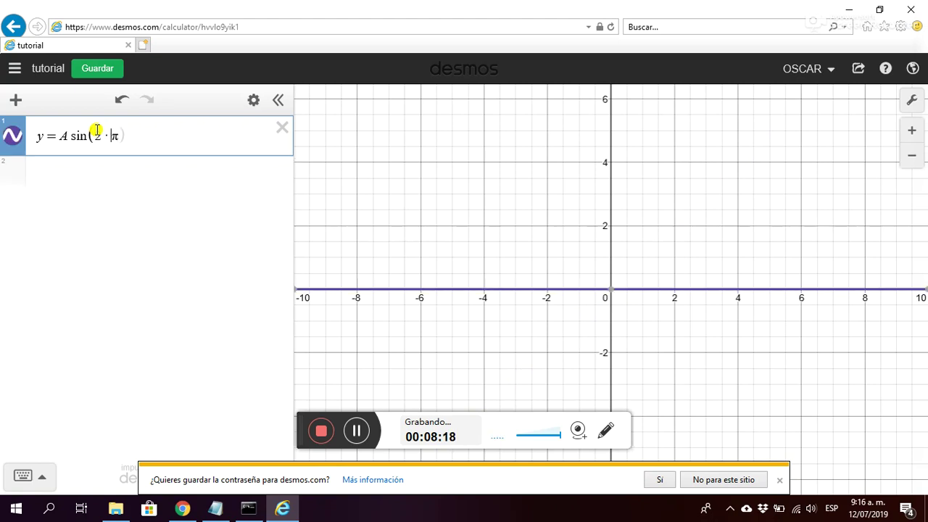
text(f)
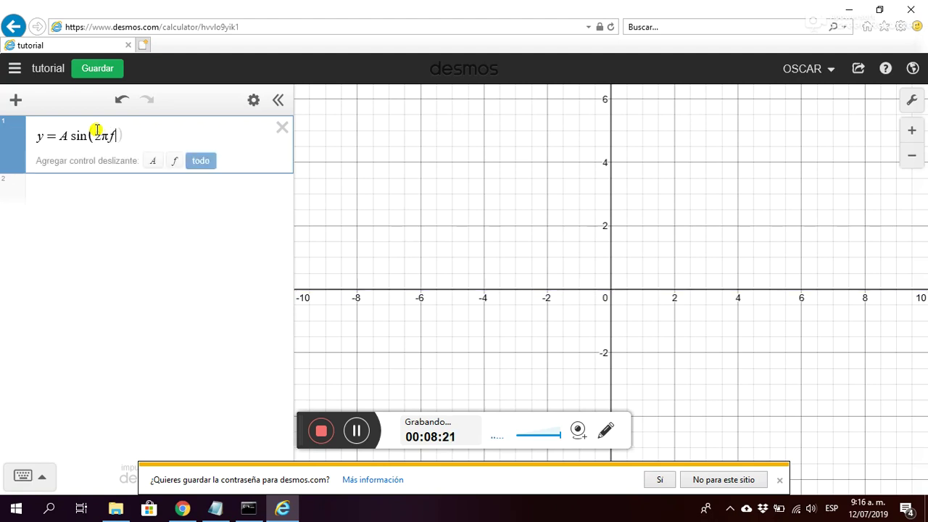
text(+)
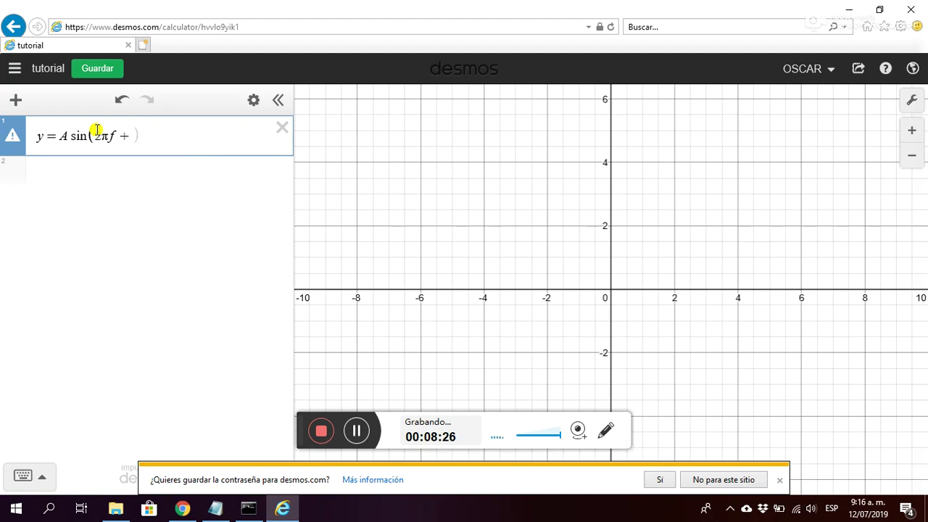
text(P)
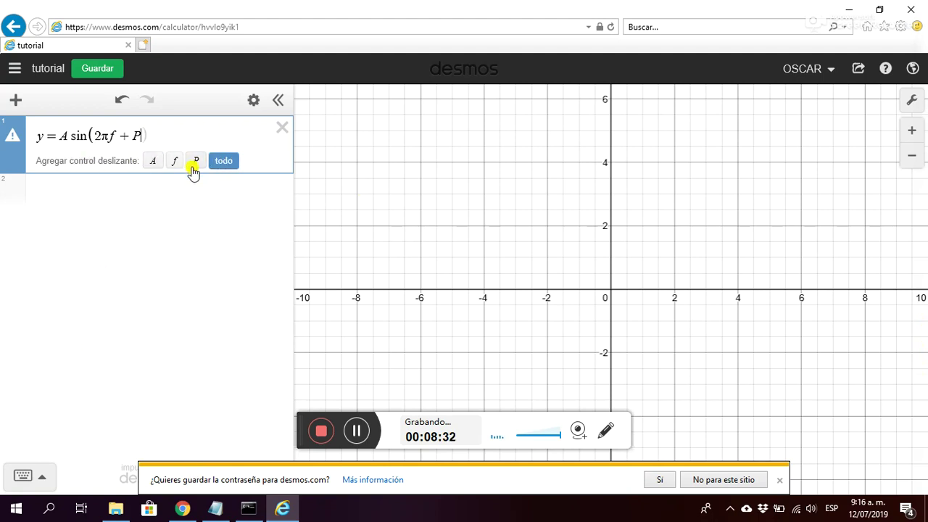
- Insert the variable x after f in the sine argument so the equation reads y = A sin(2πfx + P)
click(116, 136)
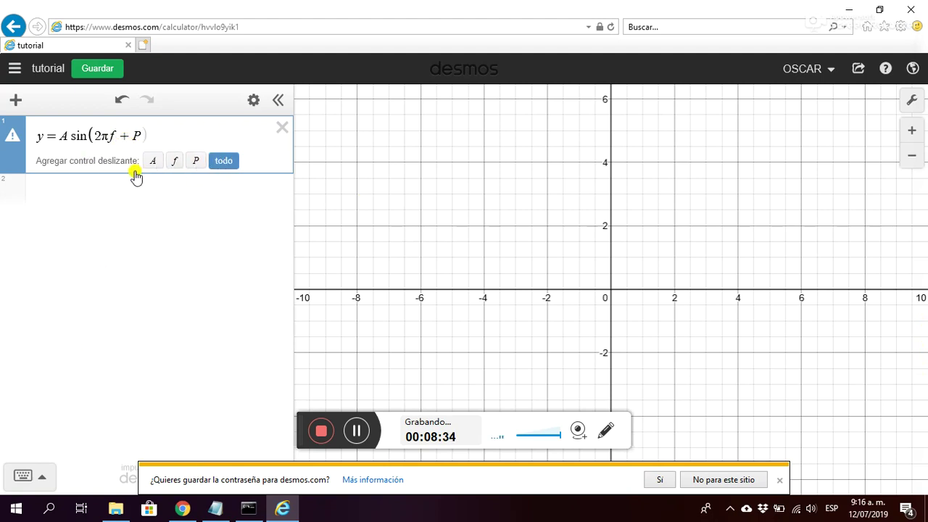
text(T)
key(BackSpace)
text(X)
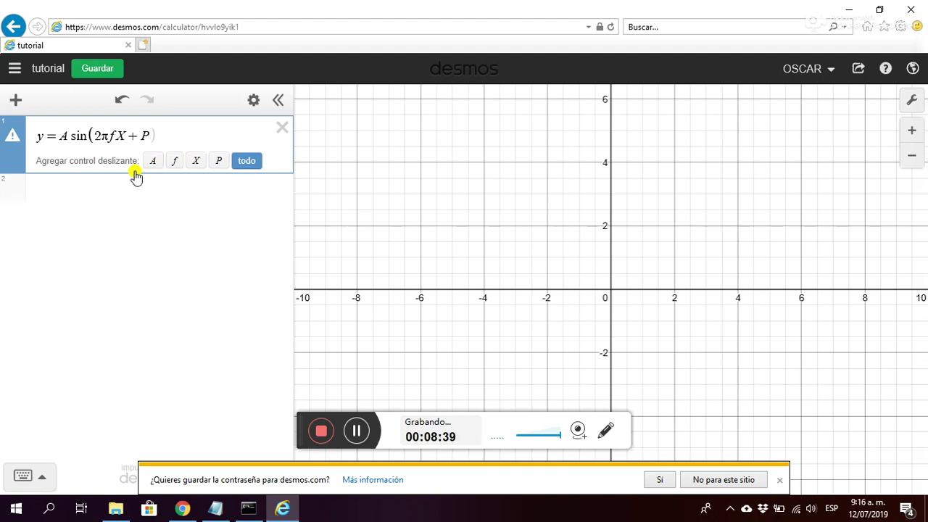
key(BackSpace)
text(x)
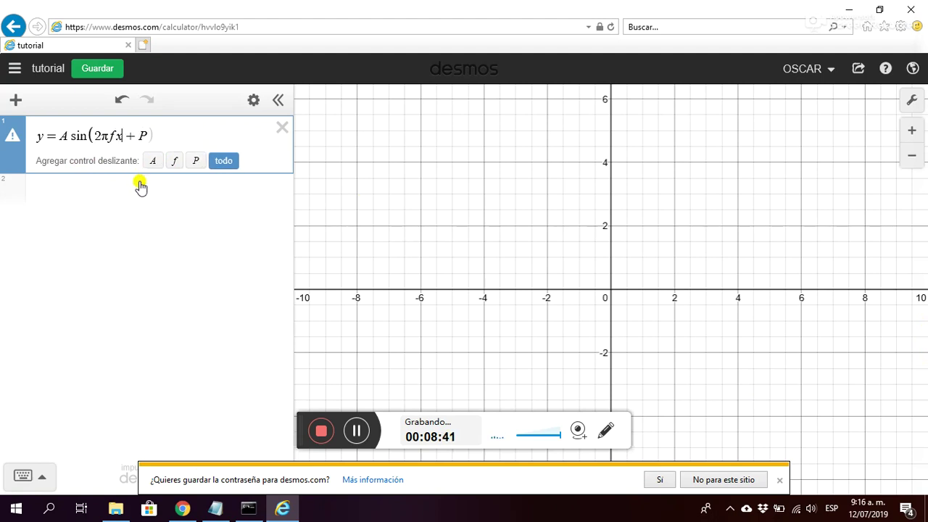
double_click(119, 136)
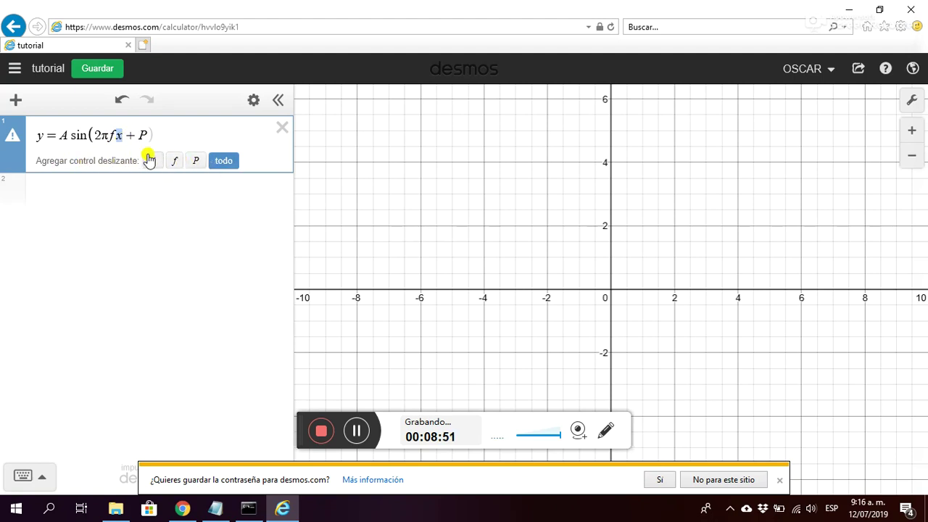
- Try the variable t in place of x in the sine argument, and change it back to x
click(125, 137)
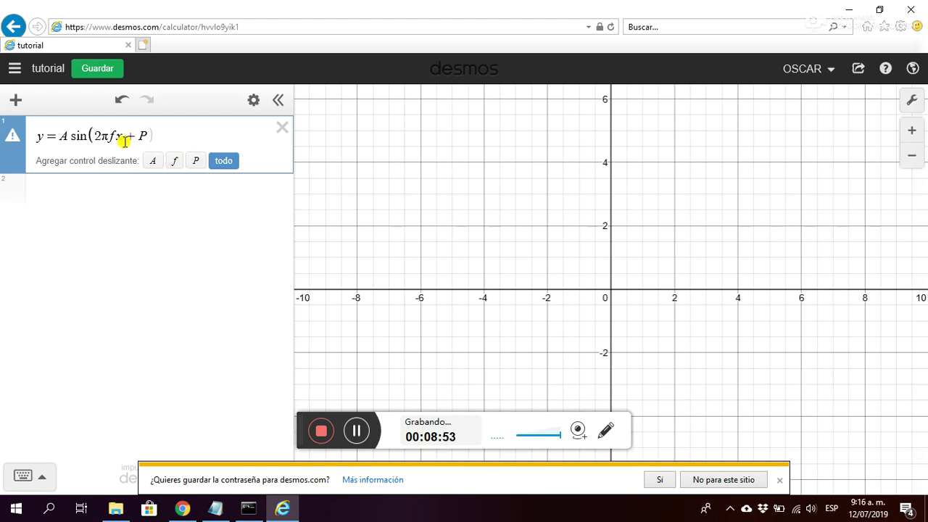
text(t)
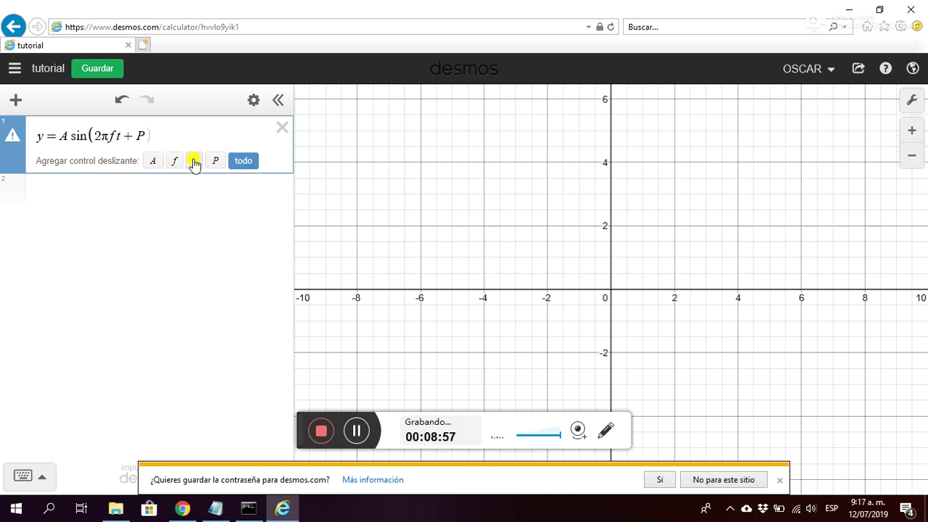
key(BackSpace)
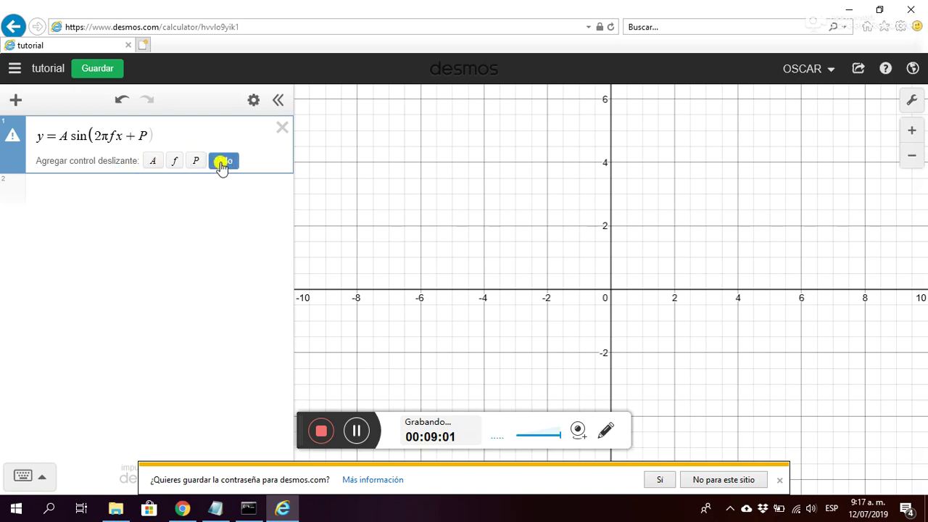
- Add sliders for all the parameters A, f and P at once and raise A to 1.8
click(222, 161)
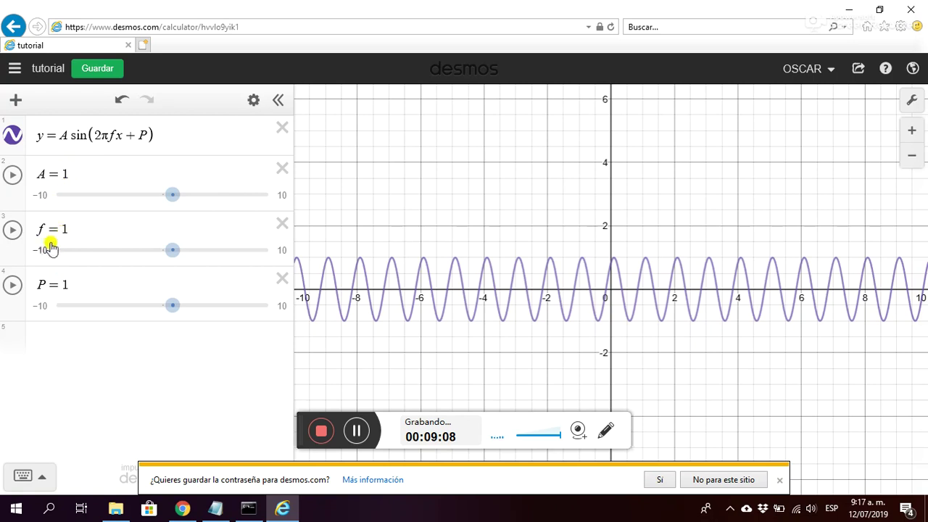
drag(171, 194, 176, 218)
- Limit the A slider to 0 through 10 with a step of 0.1 and raise A to 10
click(63, 175)
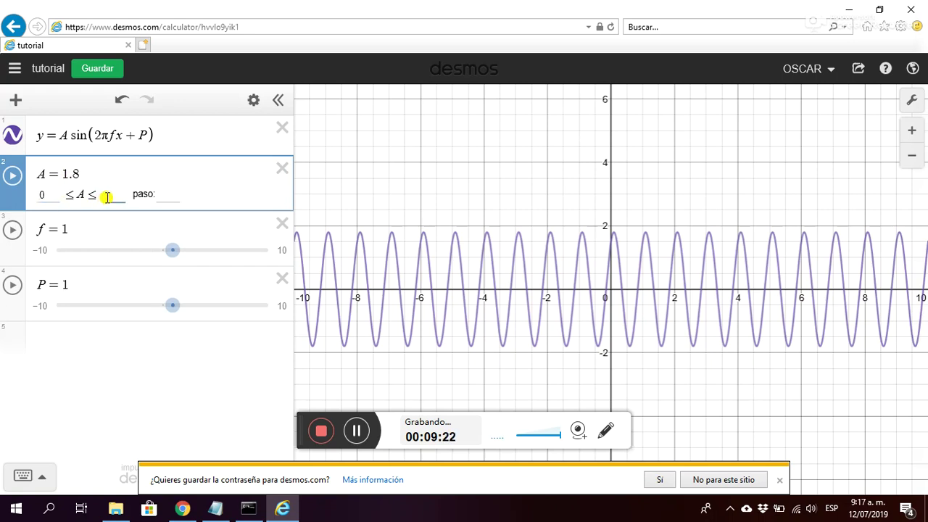
text(10)
click(172, 199)
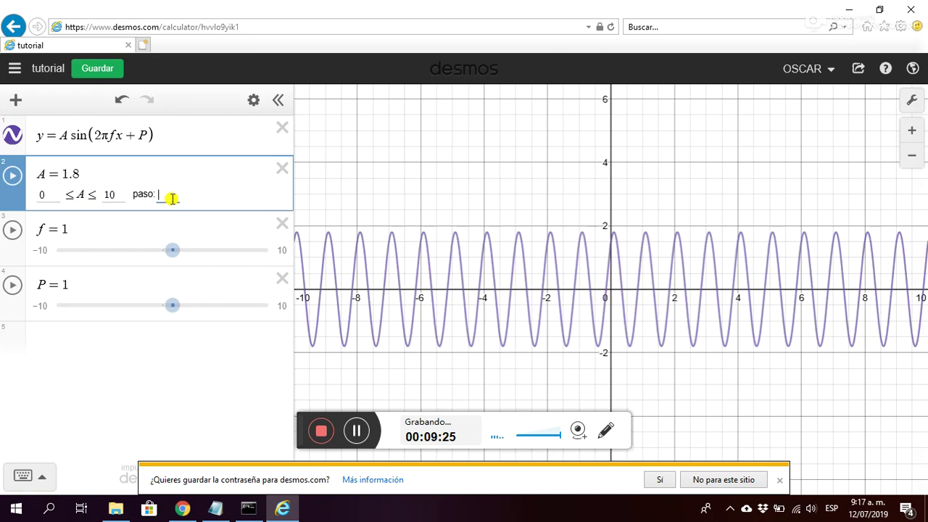
text(0.1)
click(185, 229)
drag(84, 205, 268, 195)
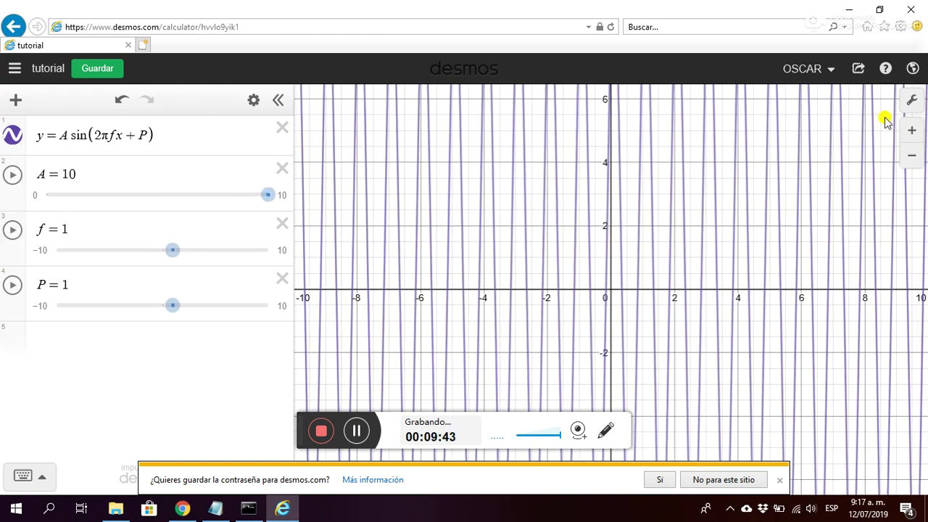
- Set the graph's Y axis range from −11 to 11
click(910, 102)
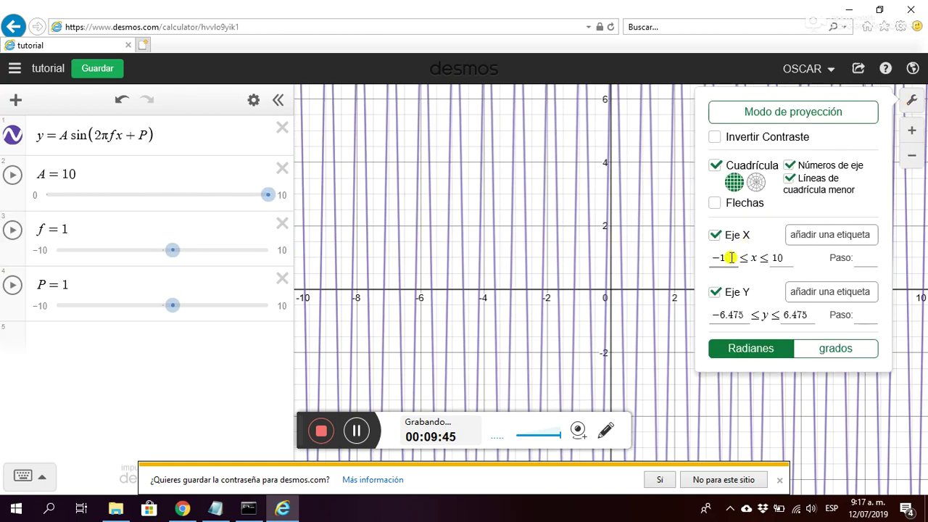
click(735, 314)
key(BackSpace)
key(BackSpace)
key(BackSpace)
key(BackSpace)
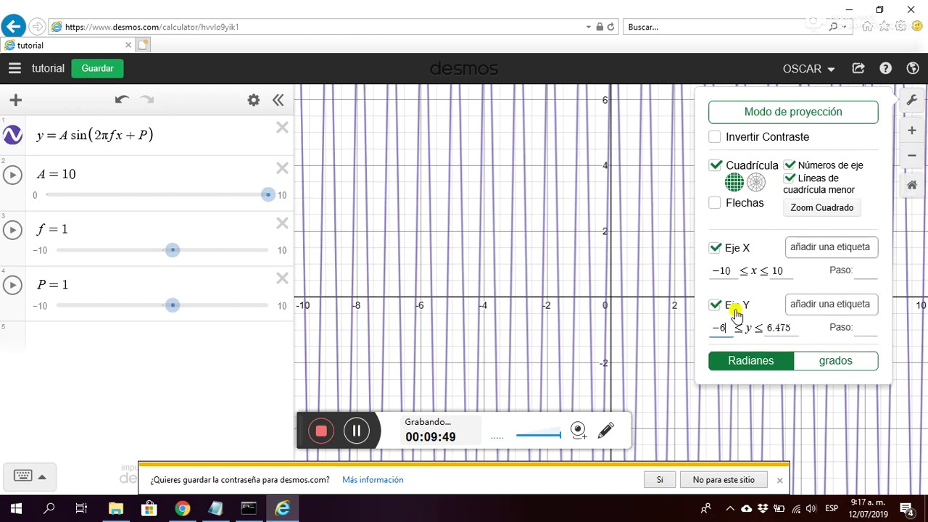
text(10)
key(BackSpace)
text(1)
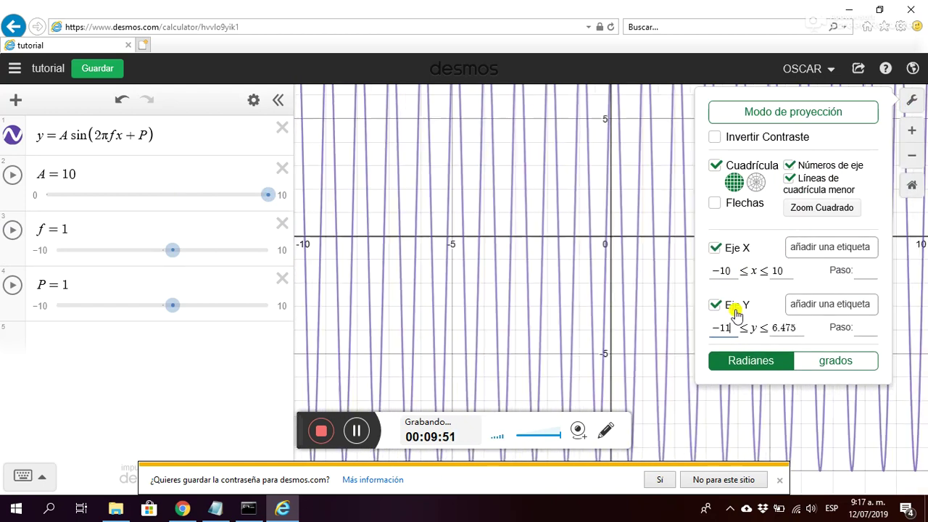
click(798, 327)
drag(795, 328, 768, 324)
text(11)
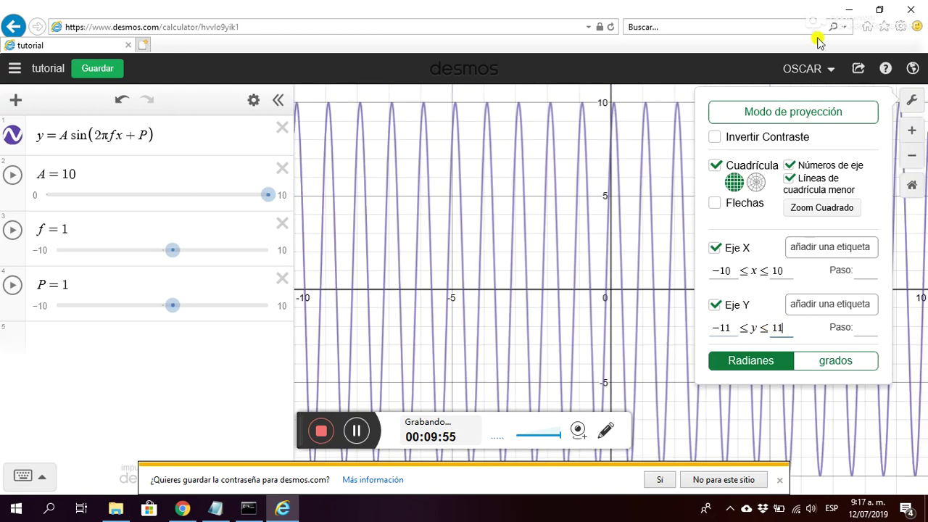
click(912, 99)
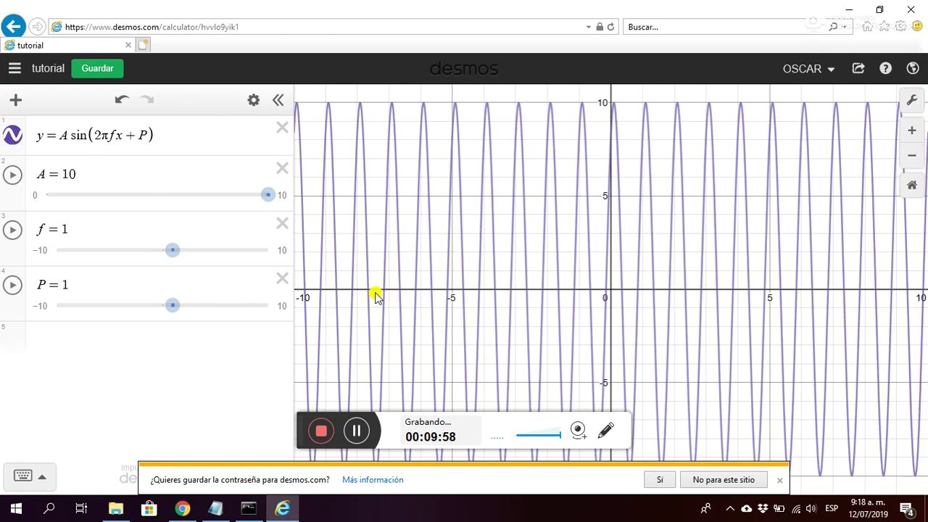
- Lower the A slider to 3.8 and move the f slider down to −1
drag(269, 197, 134, 202)
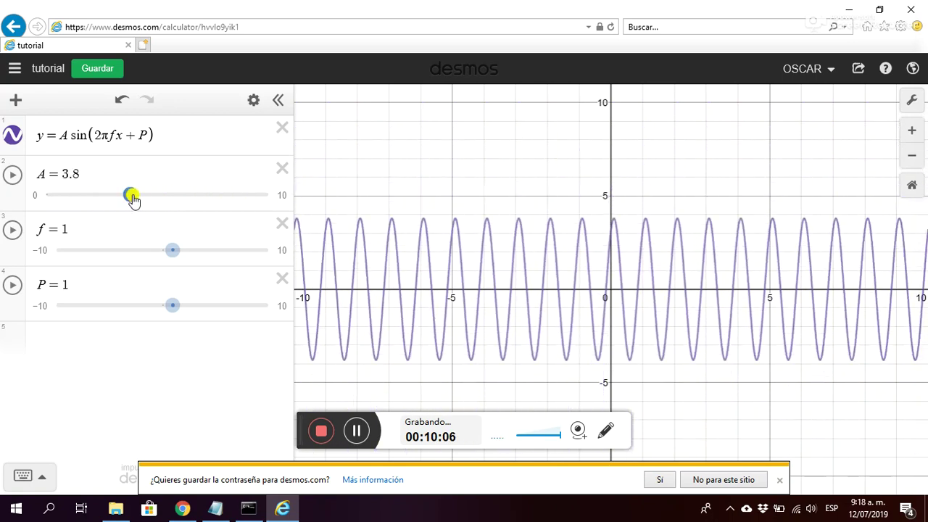
mouse_move(182, 257)
mouse_down()
mouse_move(120, 240)
mouse_move(181, 249)
mouse_up()
drag(198, 249, 158, 250)
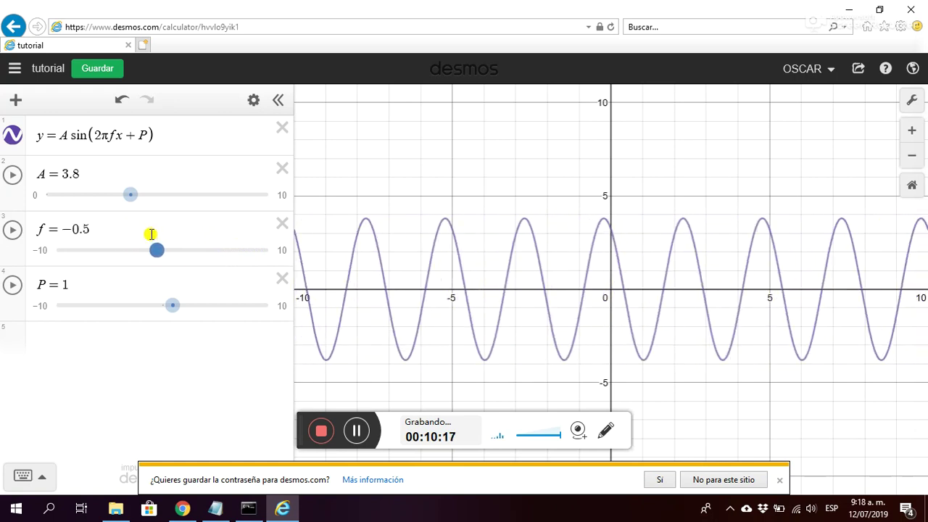
click(152, 251)
- Limit the f slider to 0 through 100 with a step of 1 and move f to 6
click(61, 230)
click(55, 251)
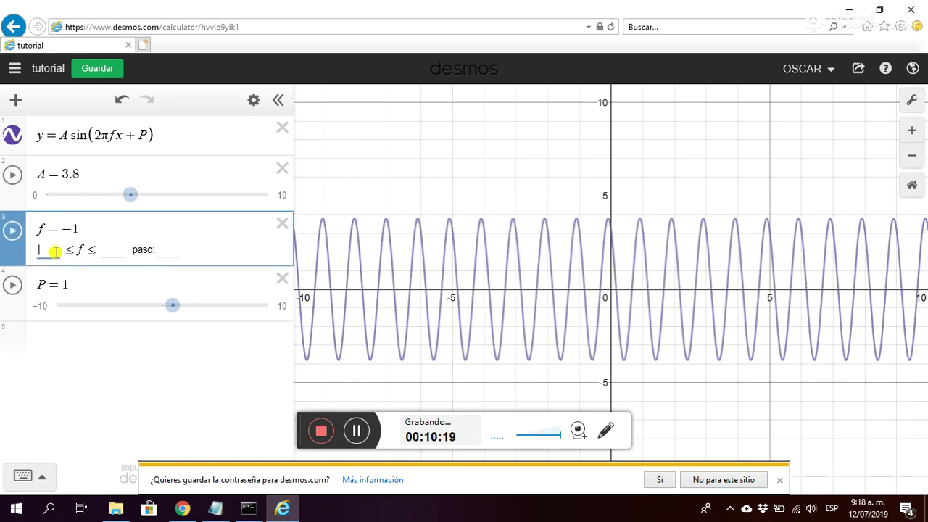
text(0)
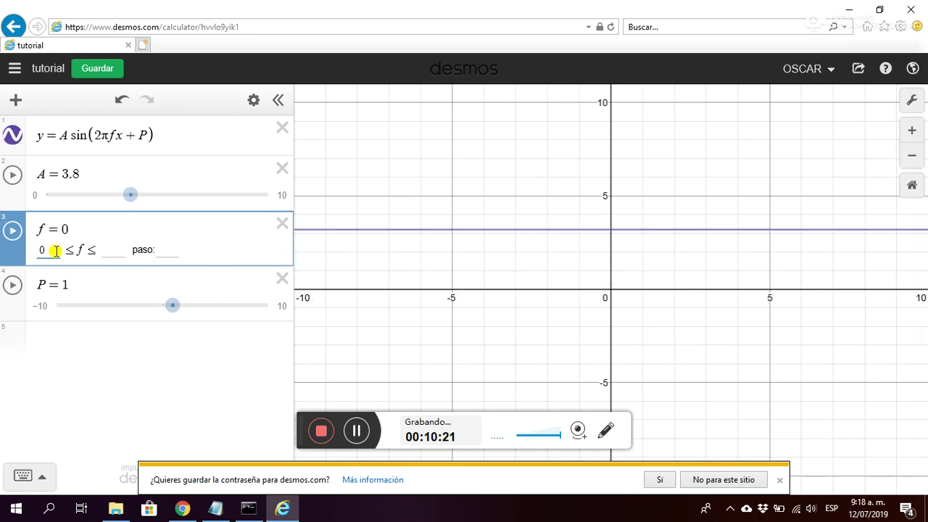
click(113, 249)
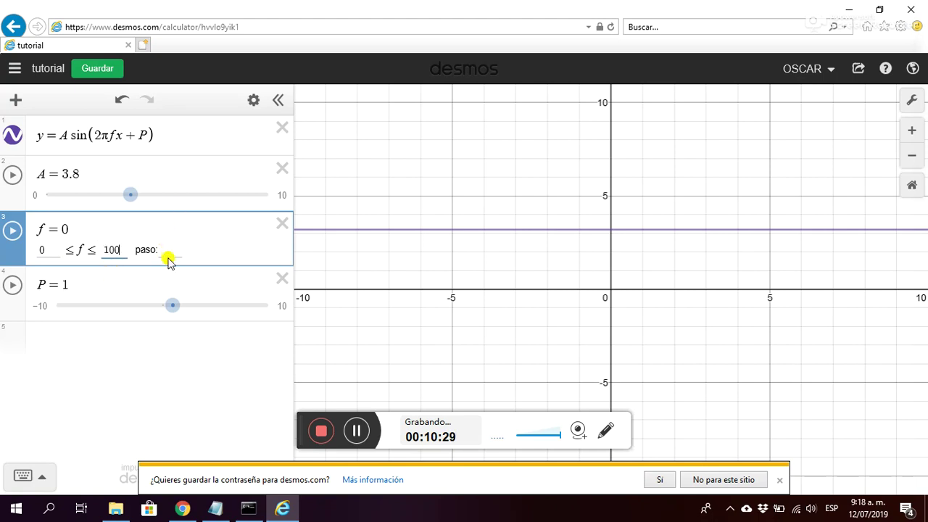
text(1)
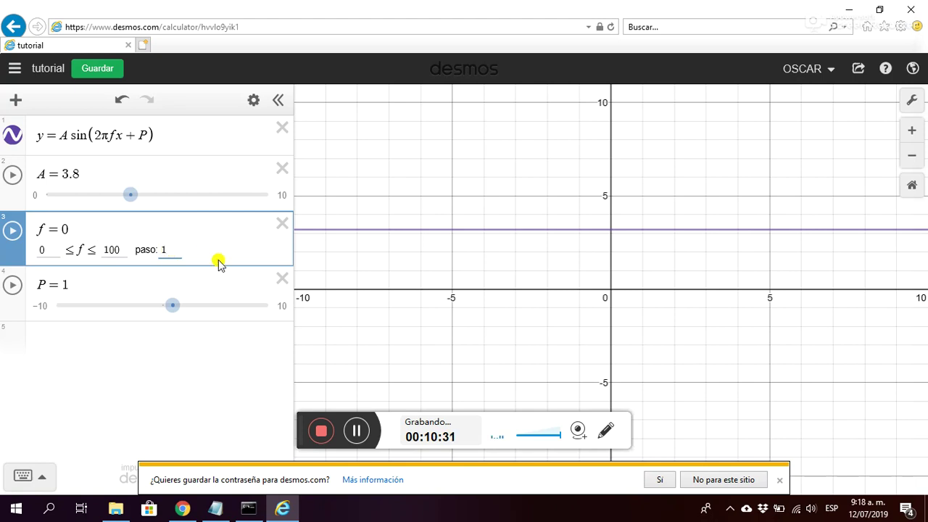
click(182, 338)
mouse_move(55, 258)
mouse_down()
mouse_move(257, 262)
mouse_move(49, 254)
mouse_move(66, 251)
mouse_up()
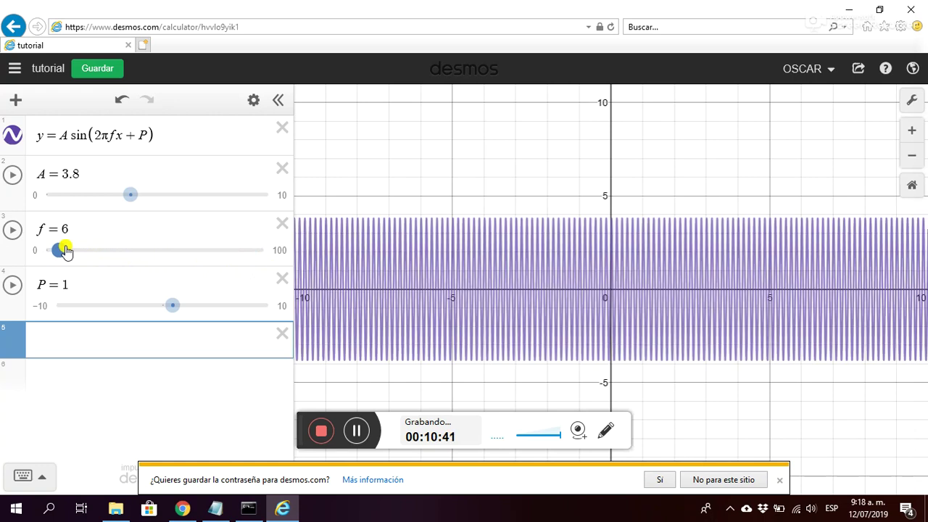
- Change the Y axis minimum to −1 in the graph settings
click(912, 100)
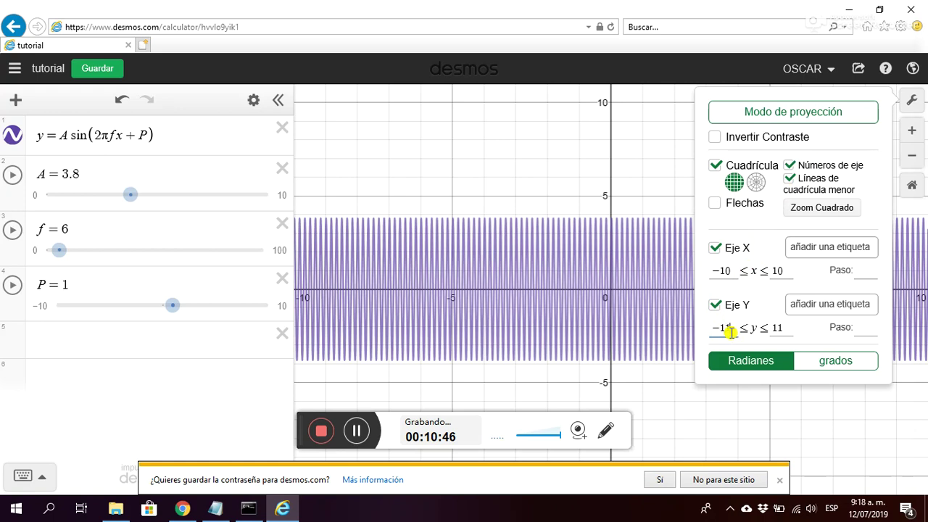
key(BackSpace)
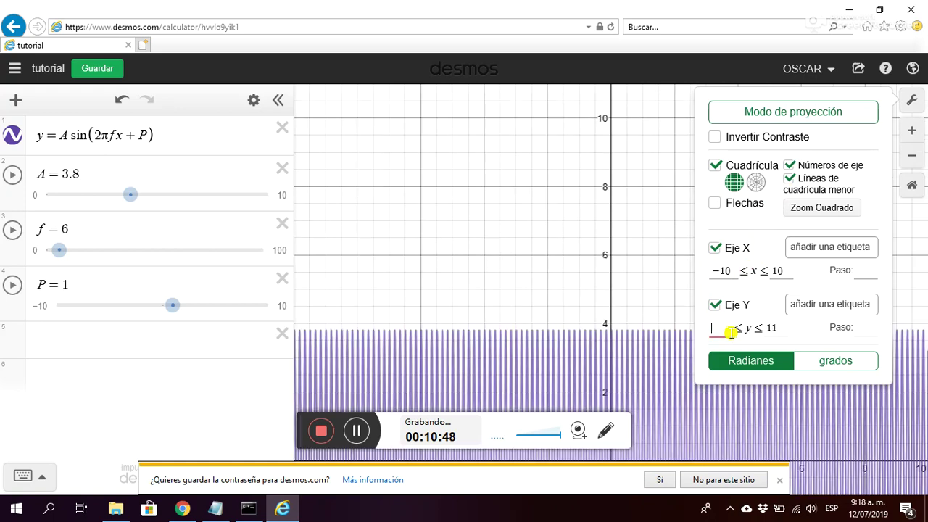
click(731, 336)
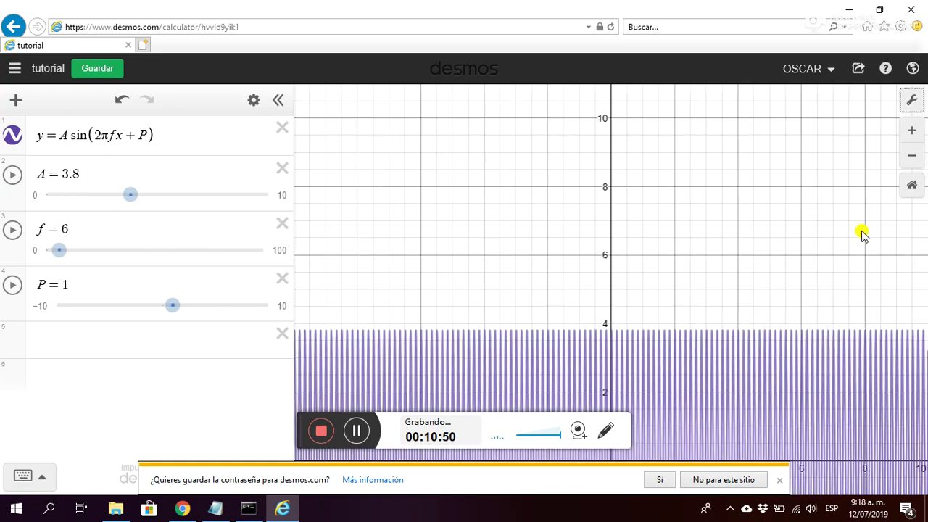
- Set the graph's X axis range from −1 to 5
click(916, 107)
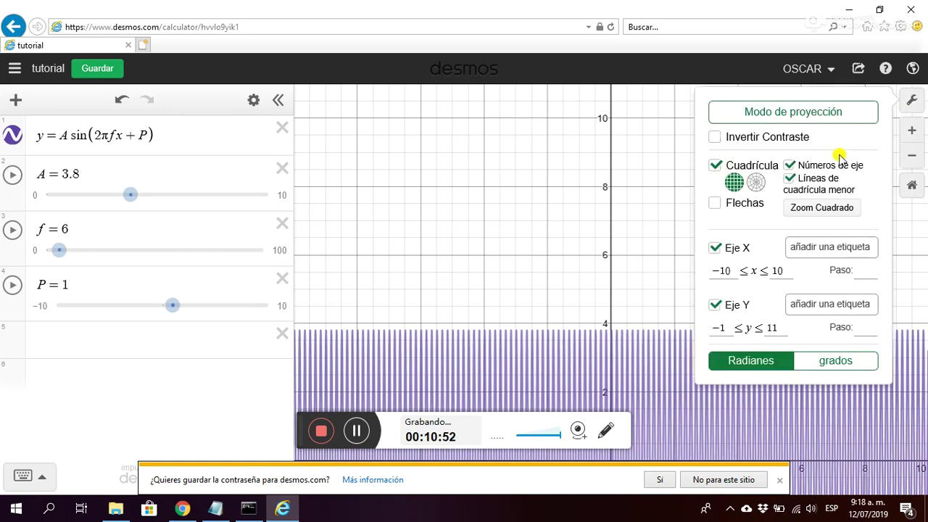
click(724, 270)
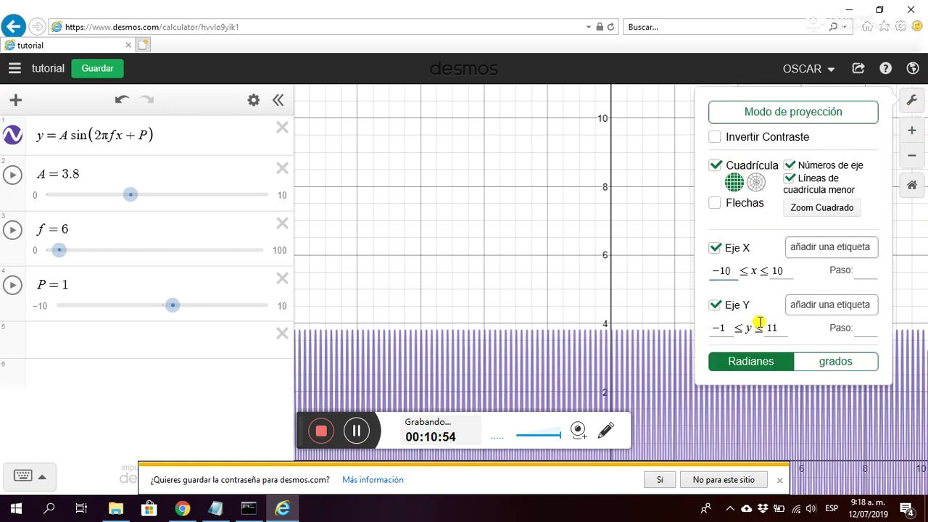
key(BackSpace)
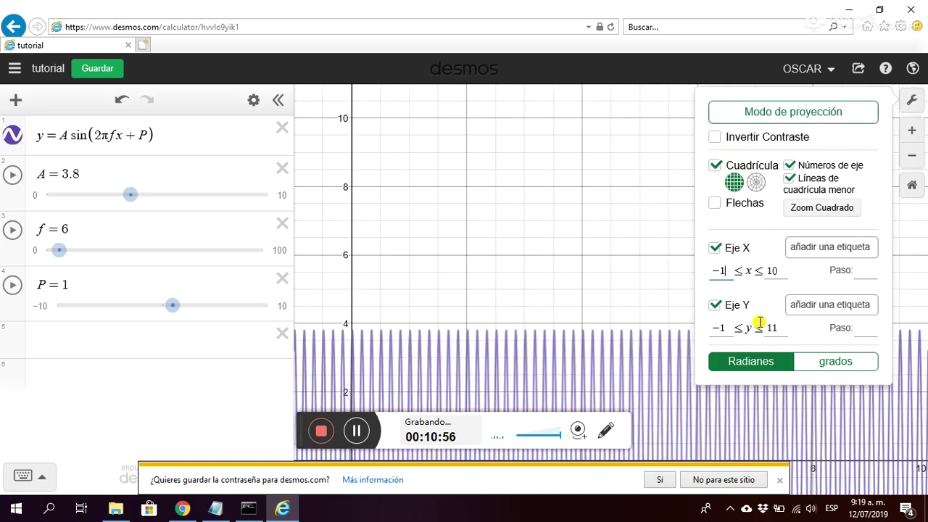
click(775, 271)
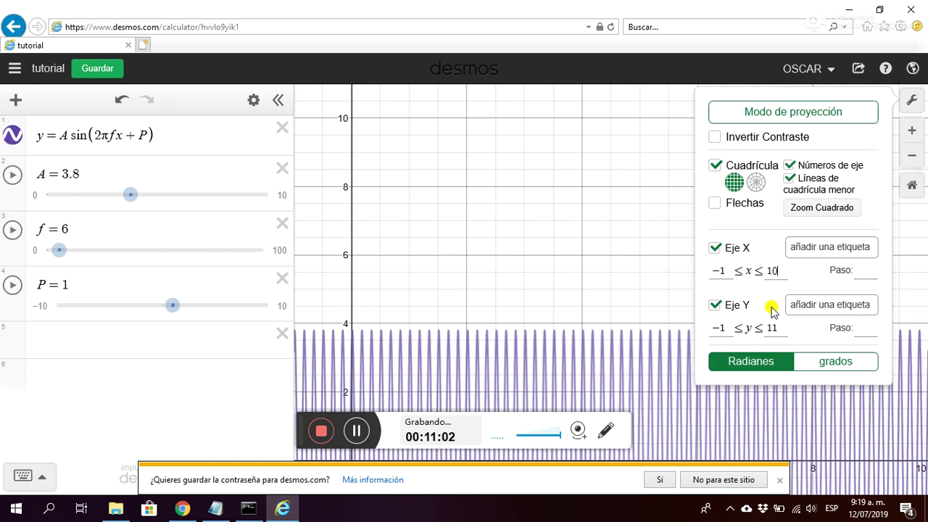
click(782, 273)
key(BackSpace)
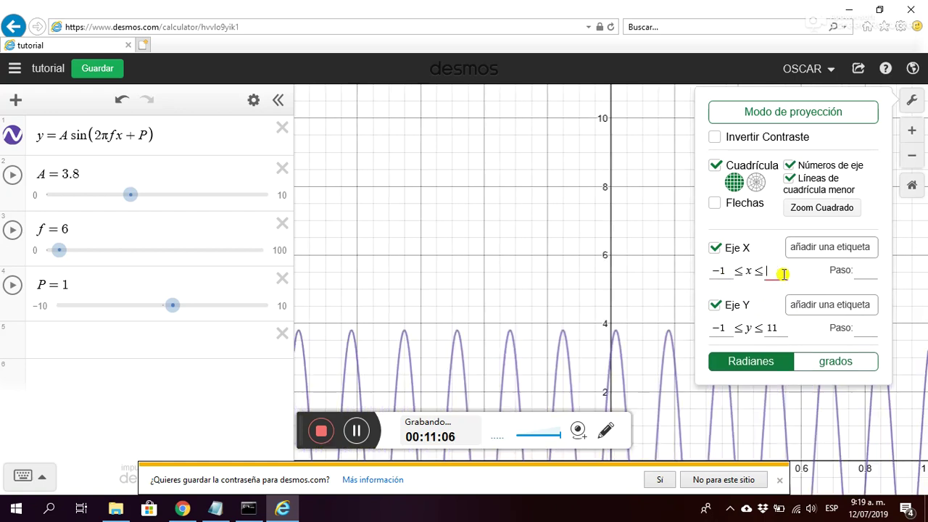
text(5)
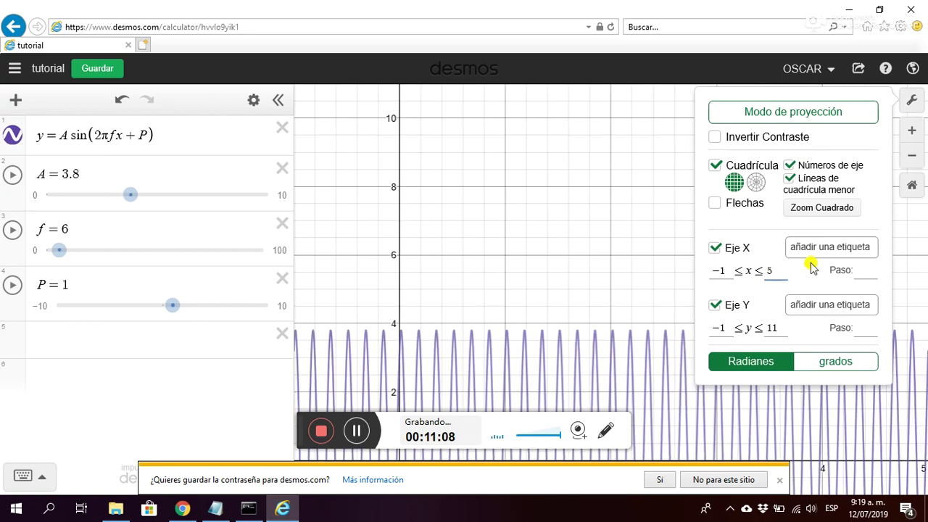
click(657, 222)
- Set the Y axis minimum to −11 and raise the f slider to 19
click(916, 103)
click(723, 327)
text(1)
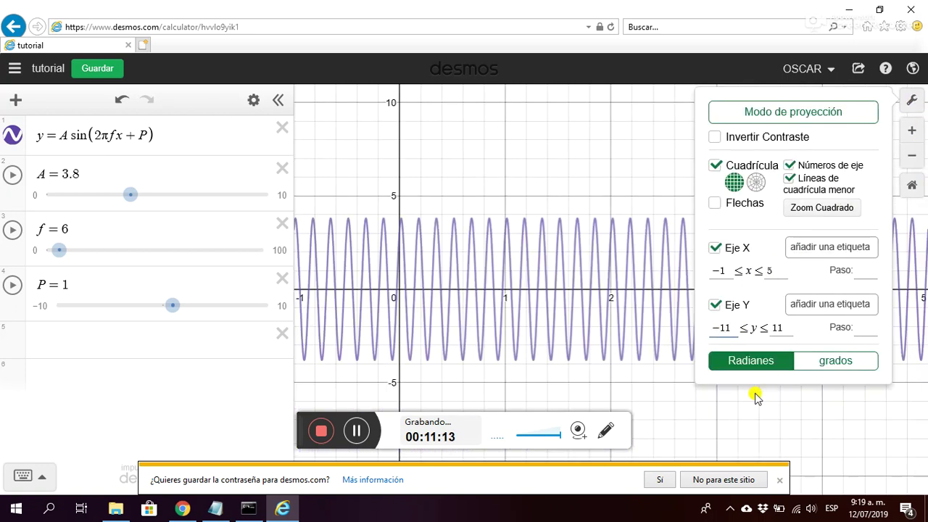
click(83, 365)
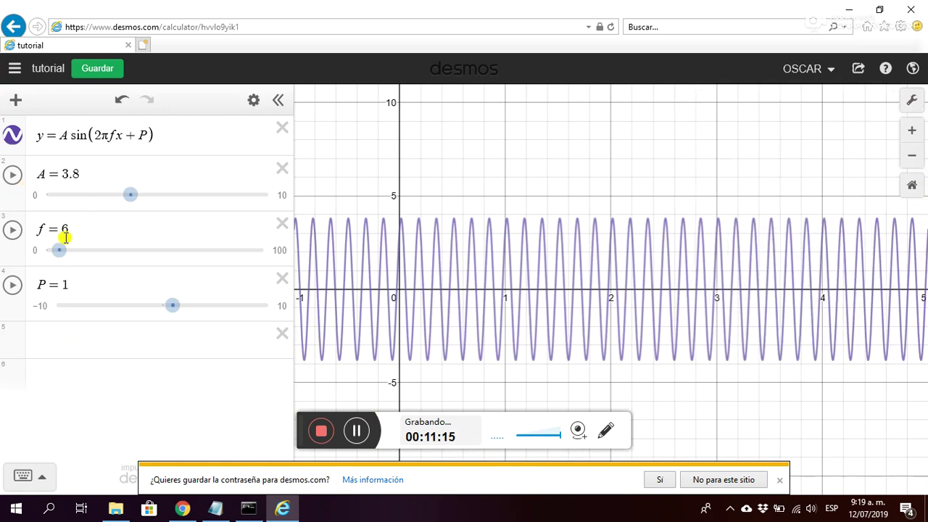
drag(58, 249, 84, 234)
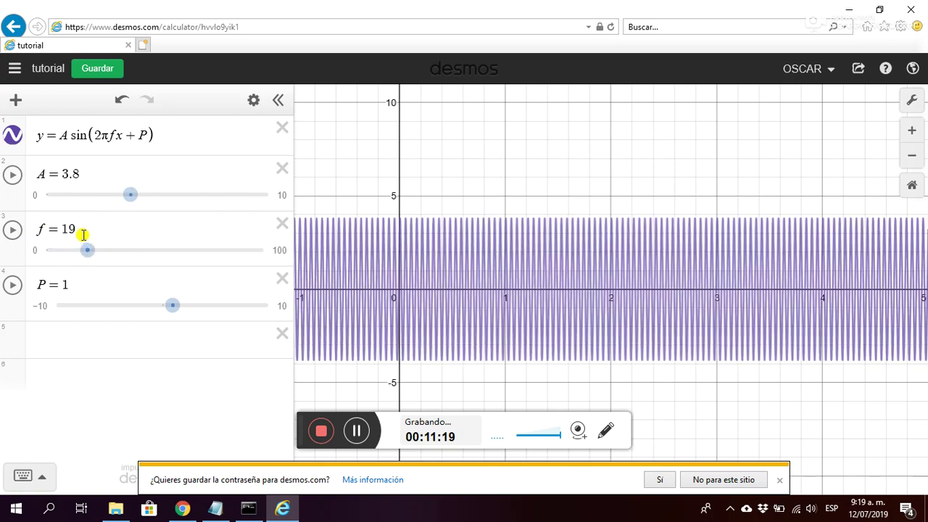
- Limit the P slider to a range of 0 through 2π
click(69, 285)
click(63, 307)
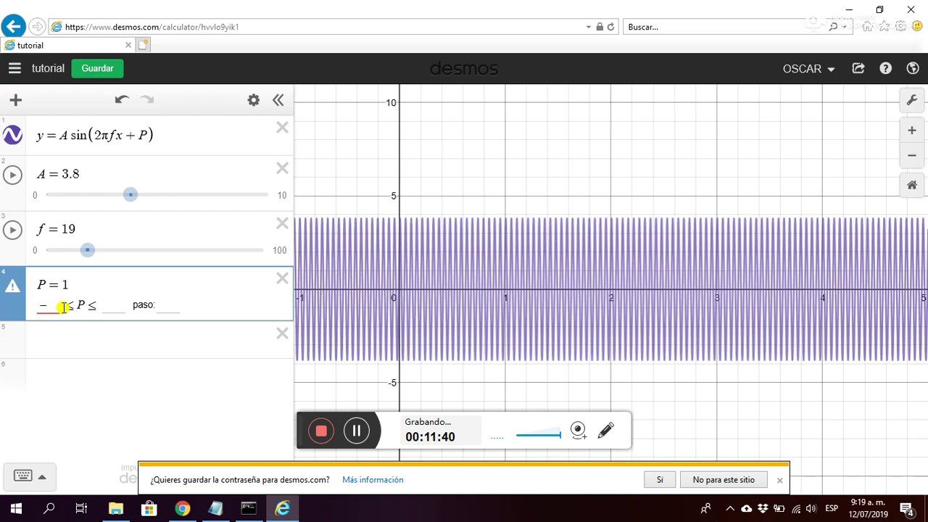
text(2p)
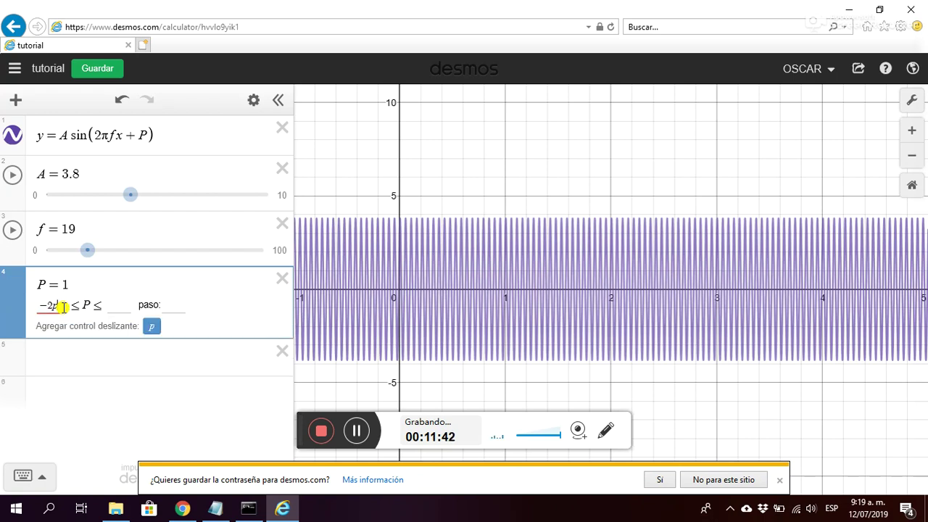
text(i)
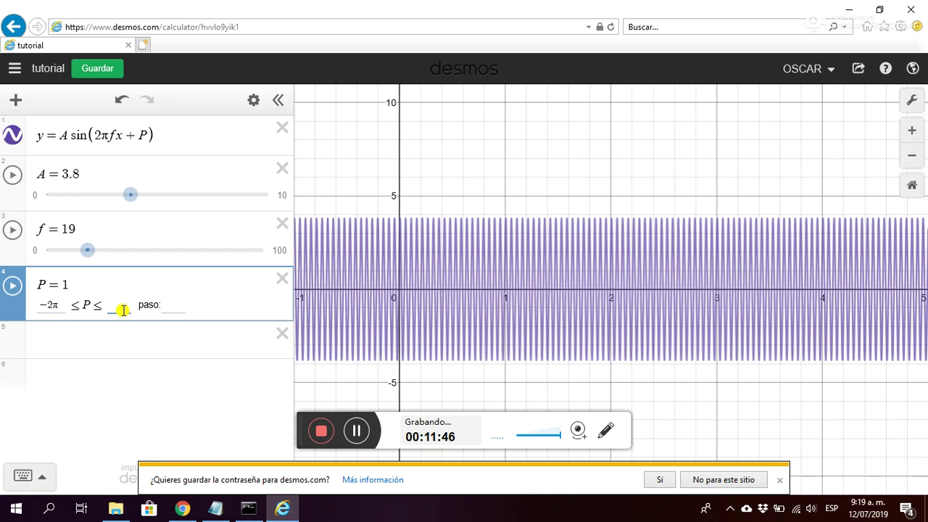
text(2pi)
key(BackSpace)
key(BackSpace)
key(BackSpace)
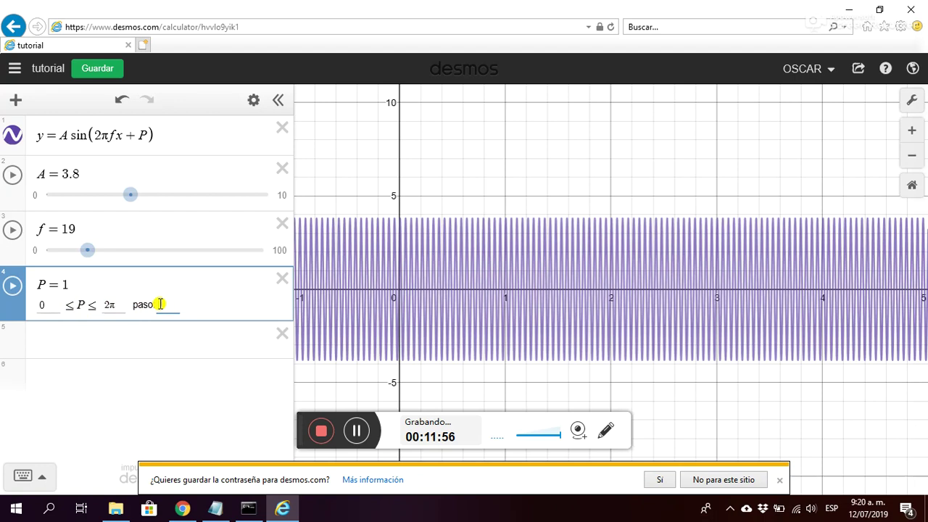
- Set the P slider's step to π/4 and finish editing its limits
text(pi)
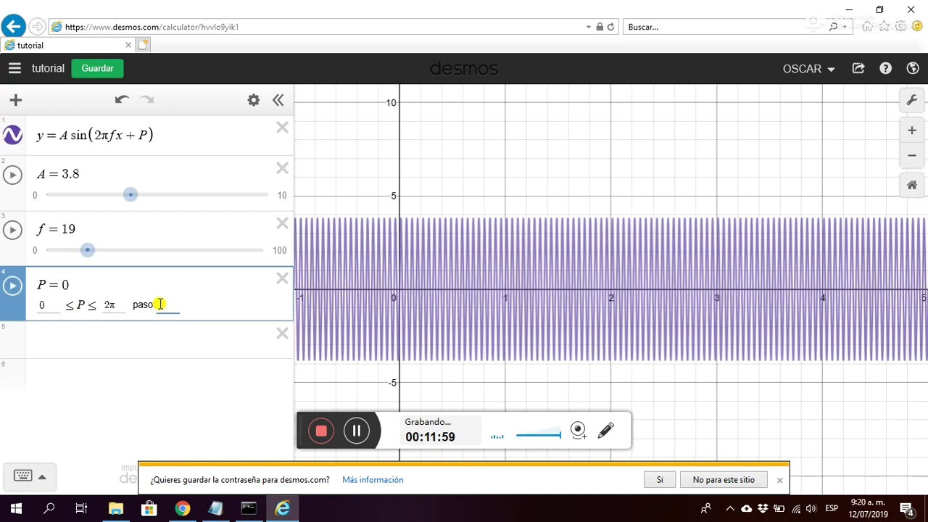
text(/)
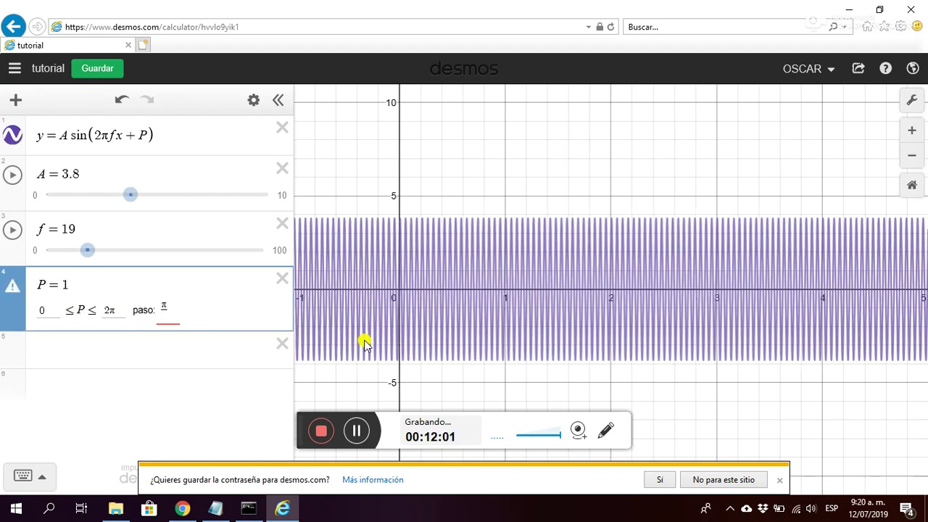
text(4)
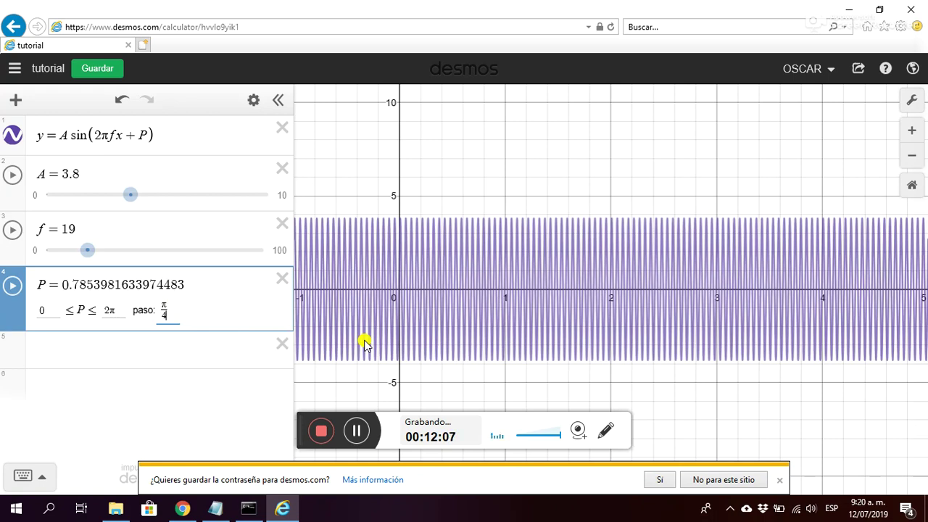
click(76, 395)
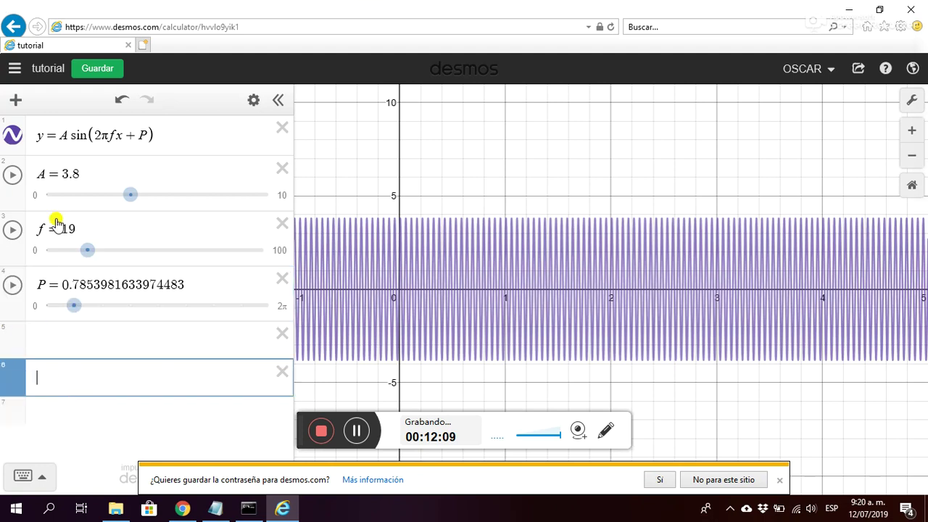
- Adjust the sine wave's sliders to A = 6.6, f = 1 and P = 0
drag(132, 197, 193, 197)
click(88, 256)
drag(88, 256, 52, 252)
drag(73, 305, 47, 310)
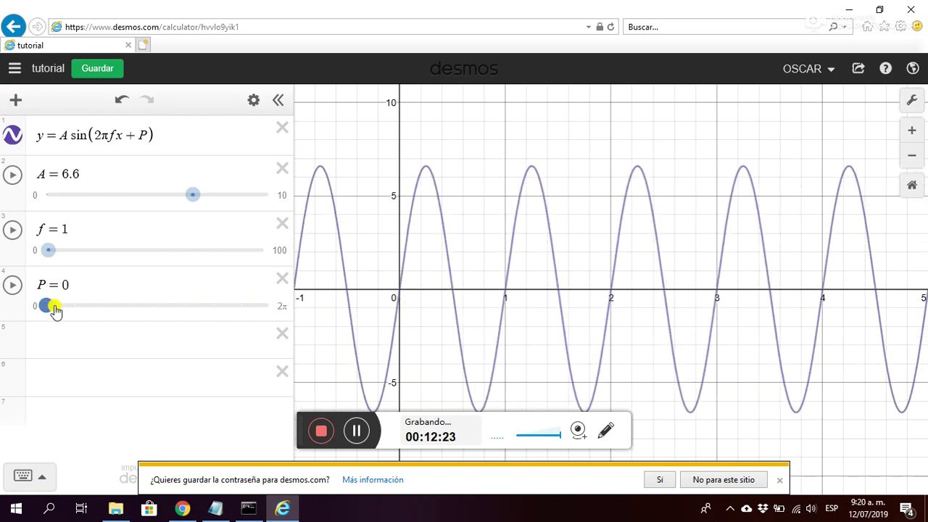
- Raise the P slider through π/4 to π/2 (about 1.5708) and highlight its numeric value
drag(62, 310, 66, 311)
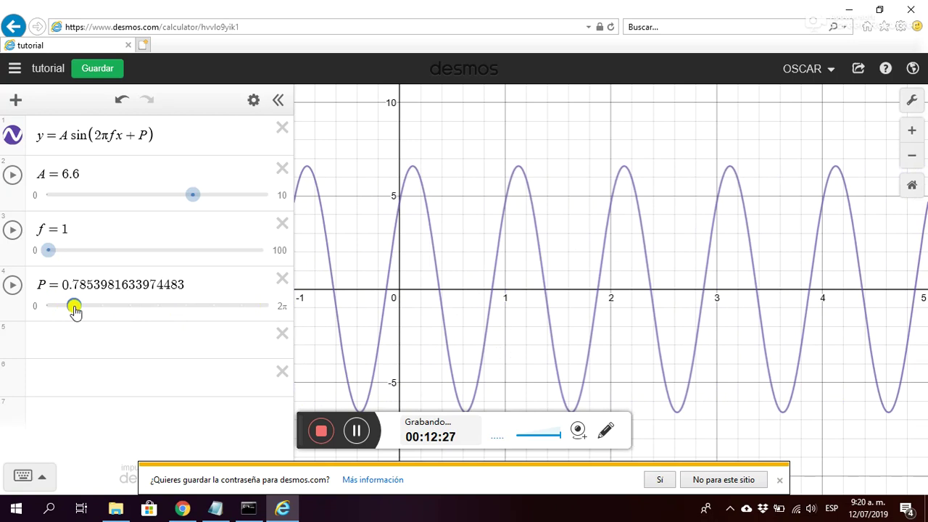
drag(85, 310, 98, 308)
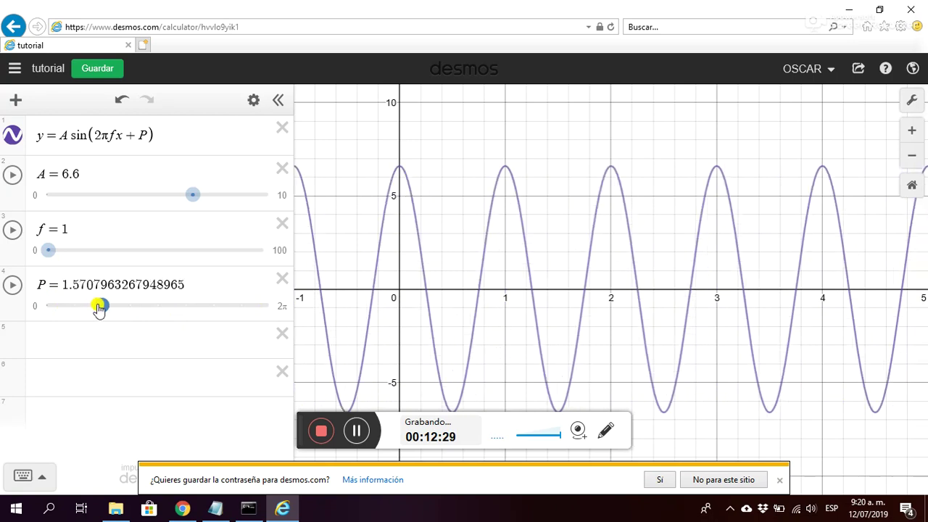
drag(59, 284, 167, 284)
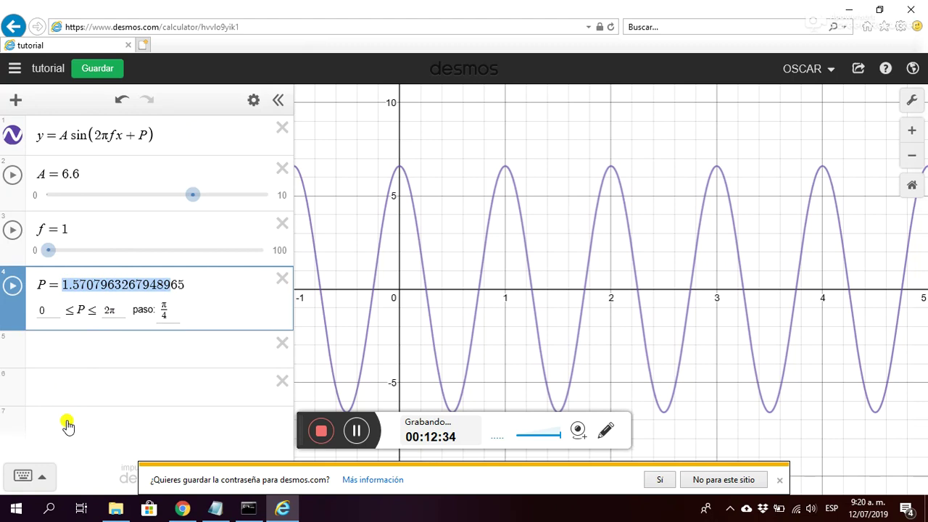
- Delete the empty expression rows below the P slider and set P to 0
click(162, 397)
click(282, 372)
click(283, 333)
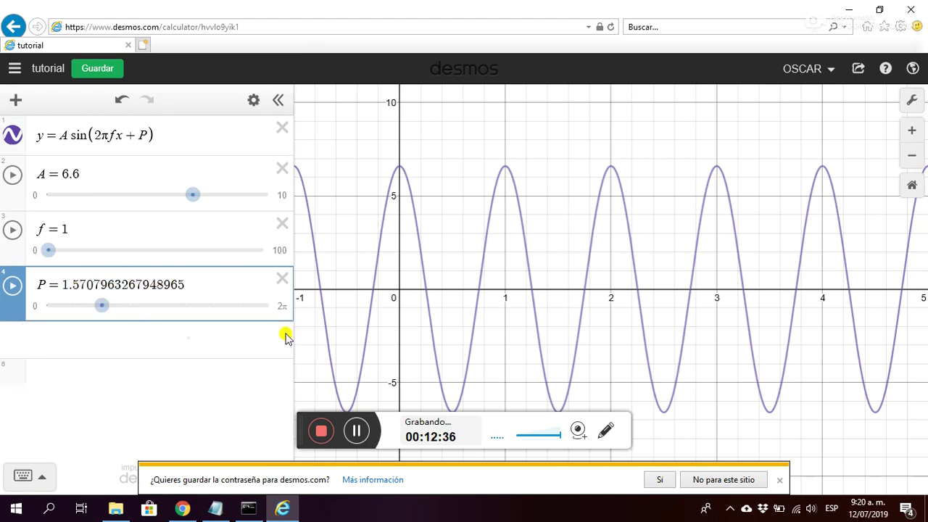
drag(104, 314, 55, 302)
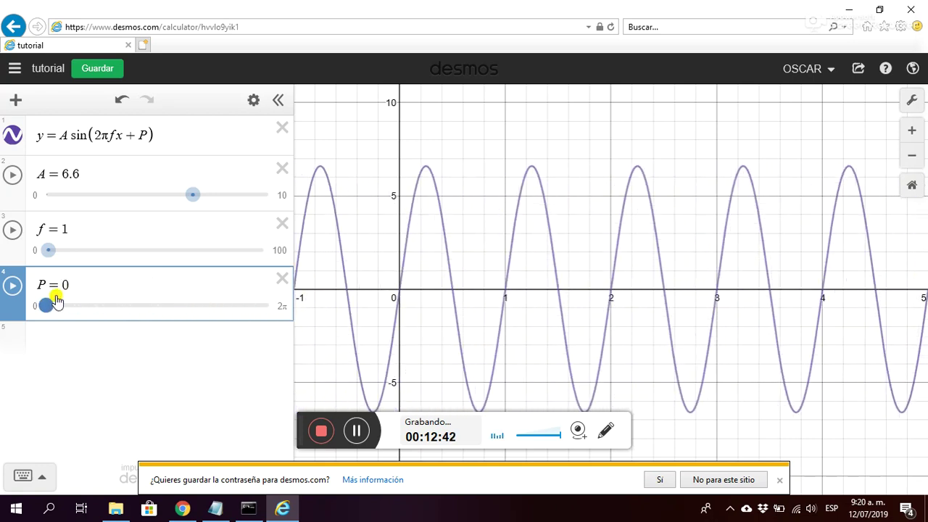
click(46, 172)
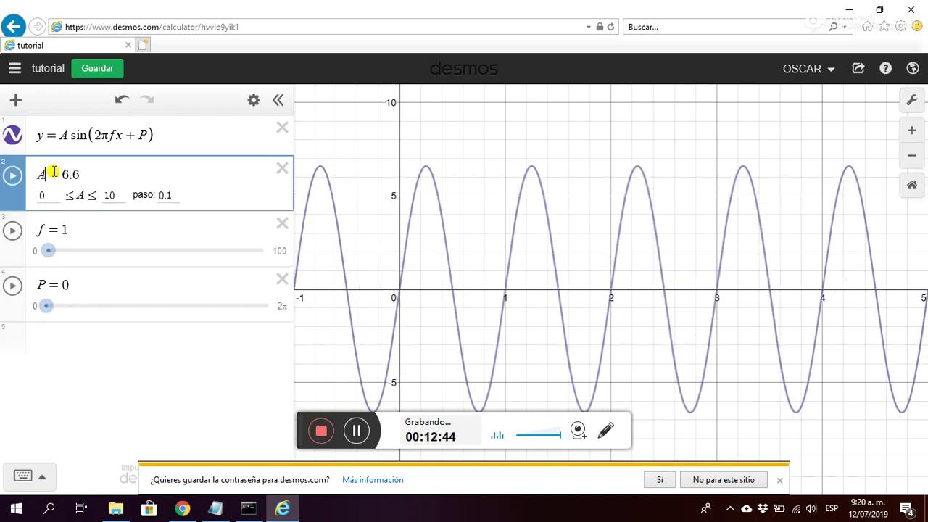
click(49, 227)
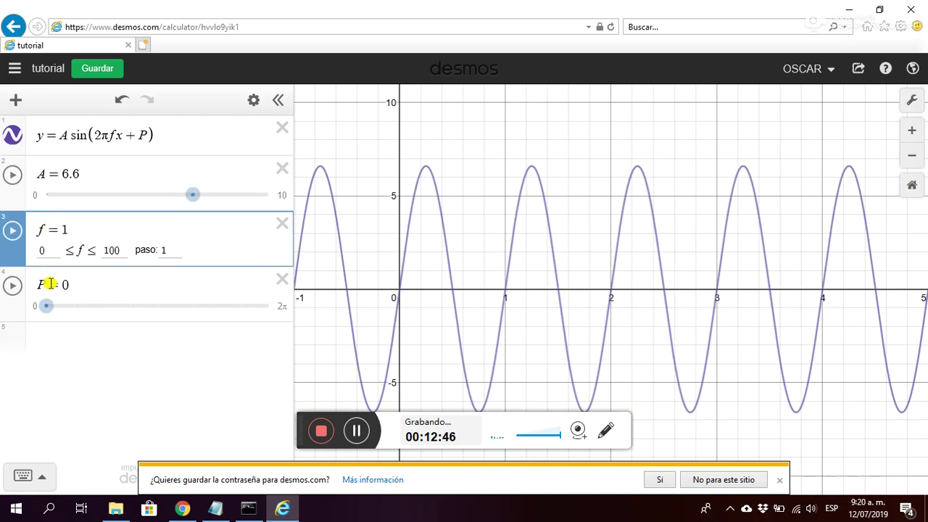
click(52, 283)
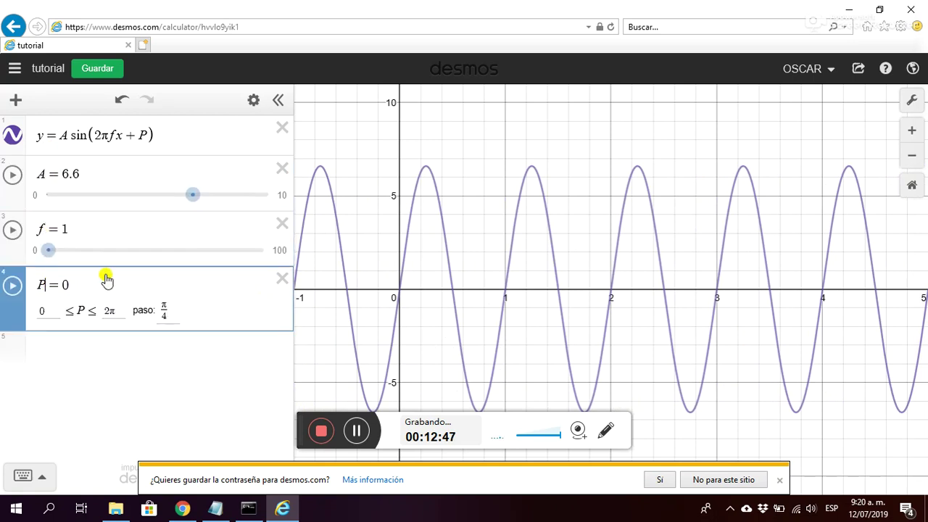
click(37, 136)
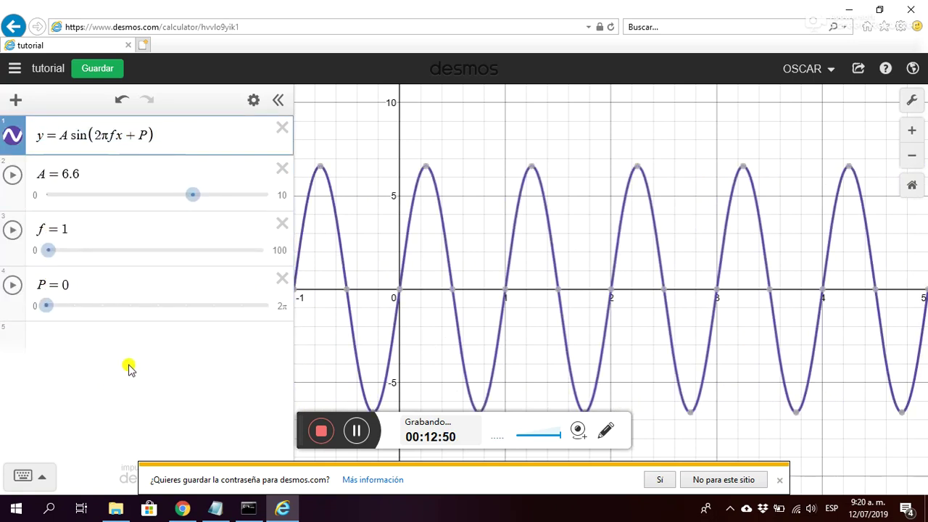
- Animate the A slider and stop it at 8.5, briefly animate the f slider, and set f to 2
click(13, 175)
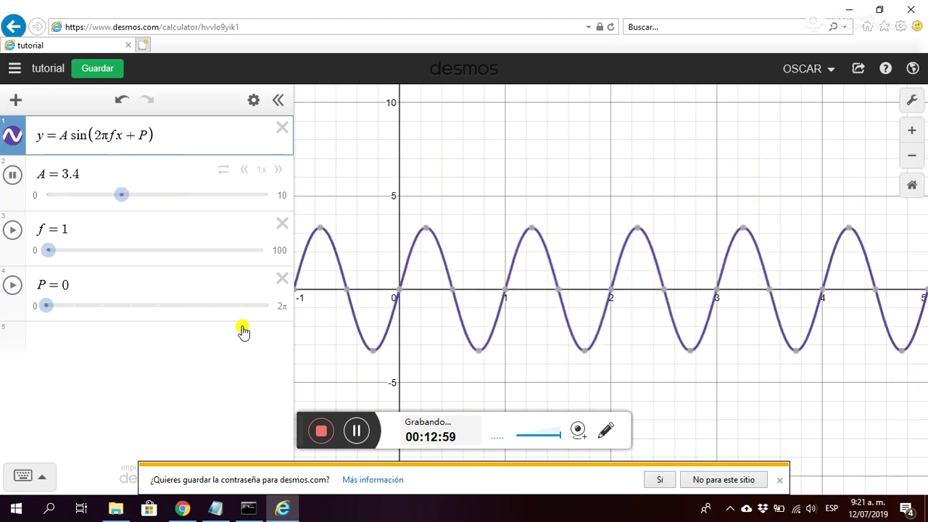
click(13, 176)
click(10, 231)
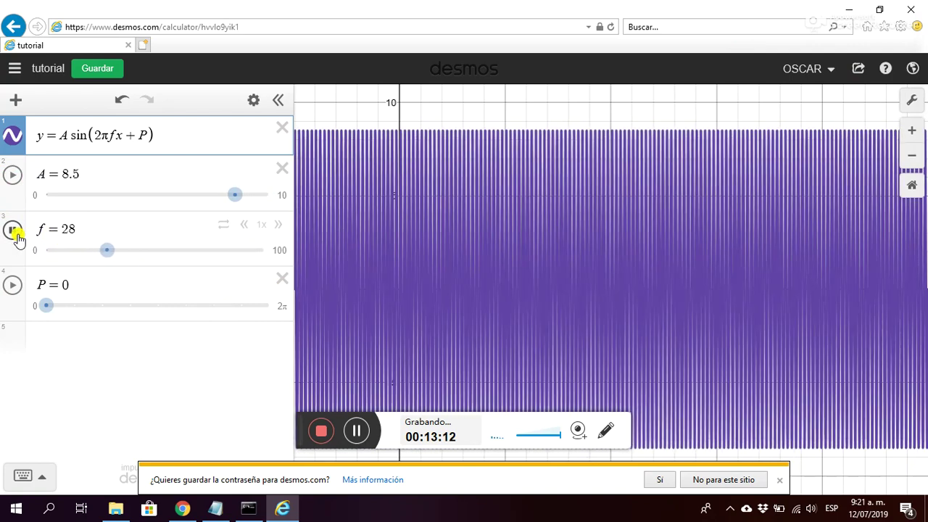
click(13, 229)
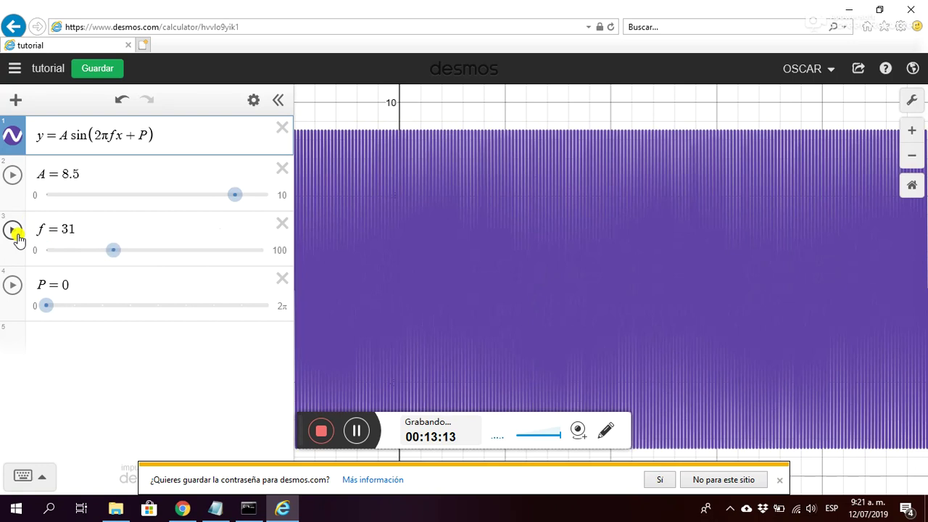
click(66, 250)
click(51, 250)
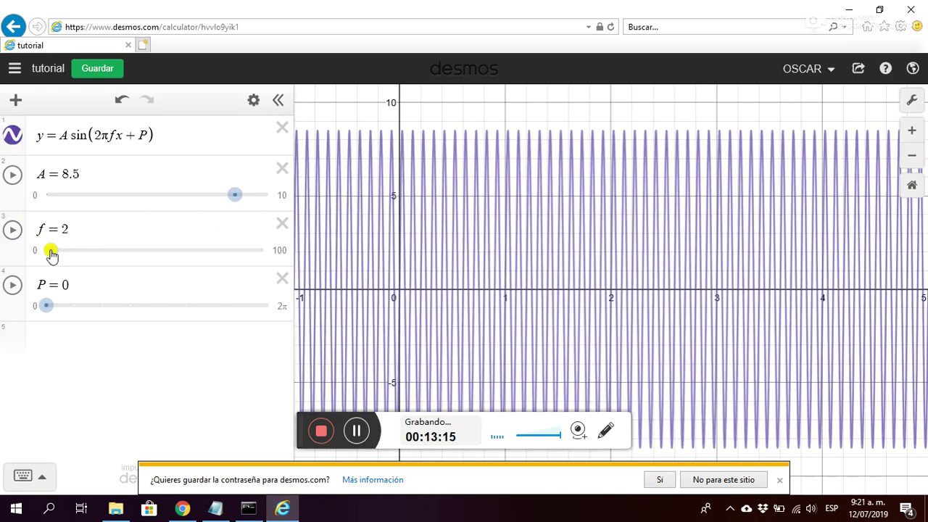
- Animate the P, f and A sliders simultaneously, and pause all three animations
click(14, 286)
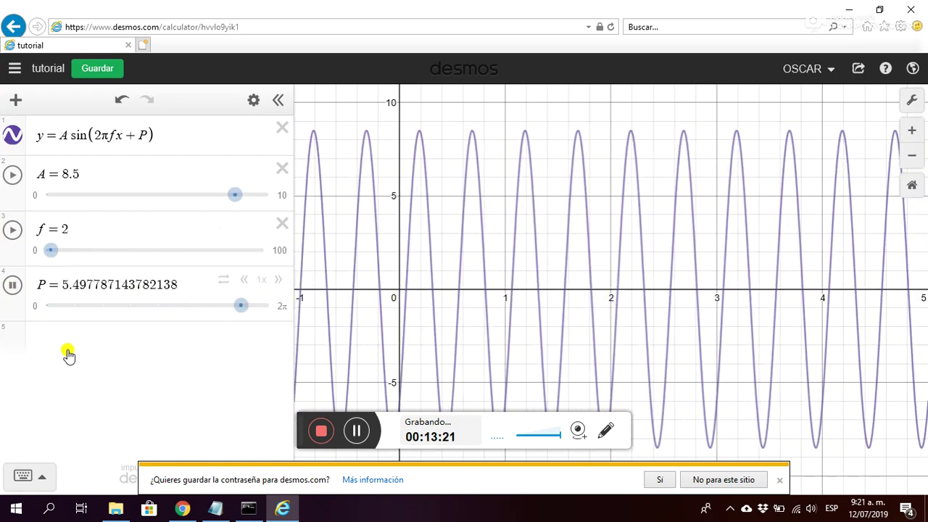
click(13, 230)
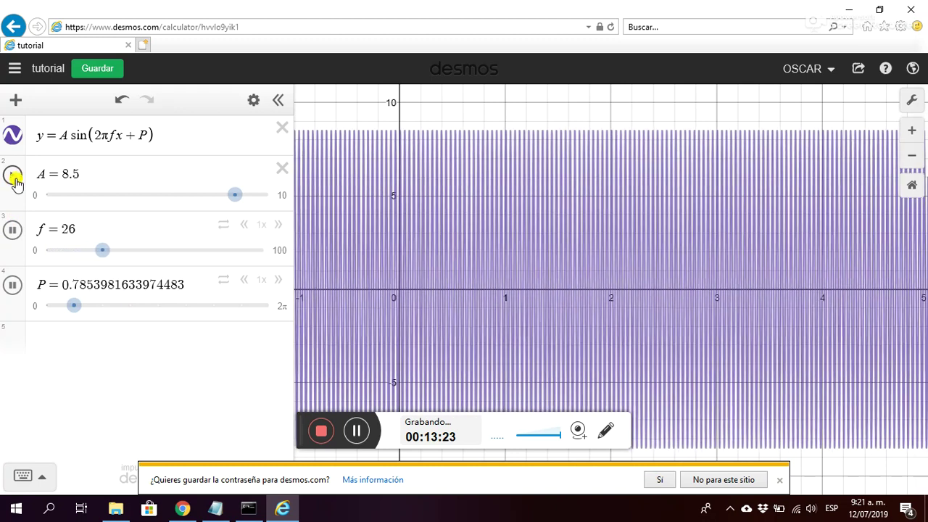
click(12, 175)
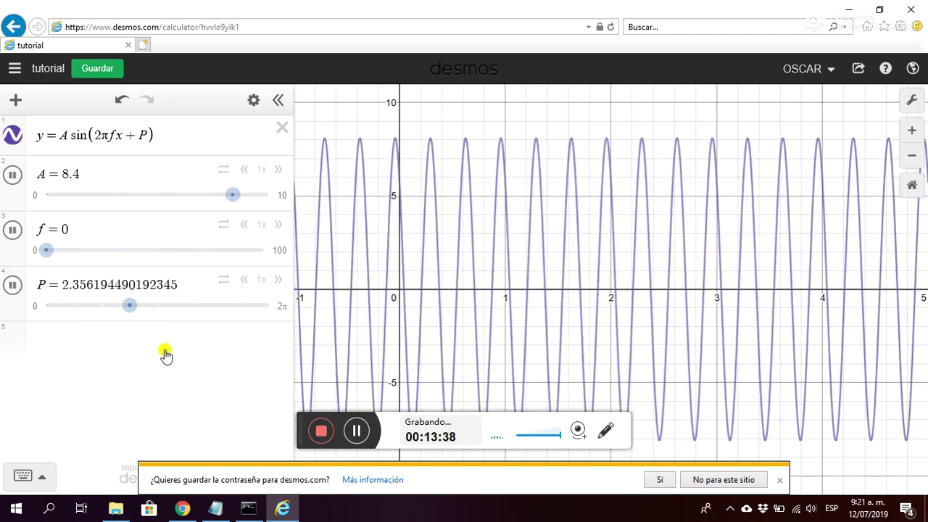
click(11, 285)
click(12, 230)
click(13, 175)
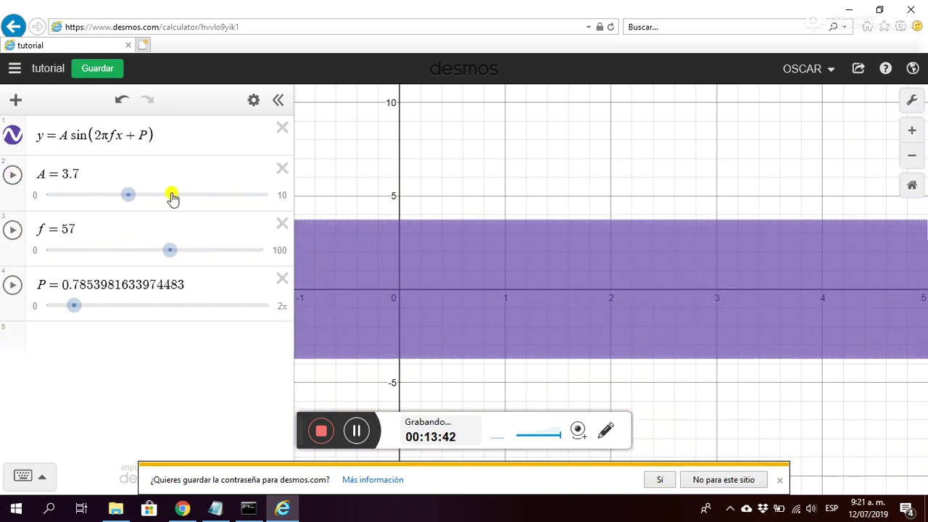
- Set the sliders to A = 5.1, f = 5 and P = 0
drag(132, 197, 171, 194)
drag(171, 249, 92, 254)
drag(85, 310, 41, 305)
mouse_move(169, 194)
mouse_down()
mouse_move(60, 190)
mouse_move(159, 195)
mouse_up()
drag(87, 250, 55, 248)
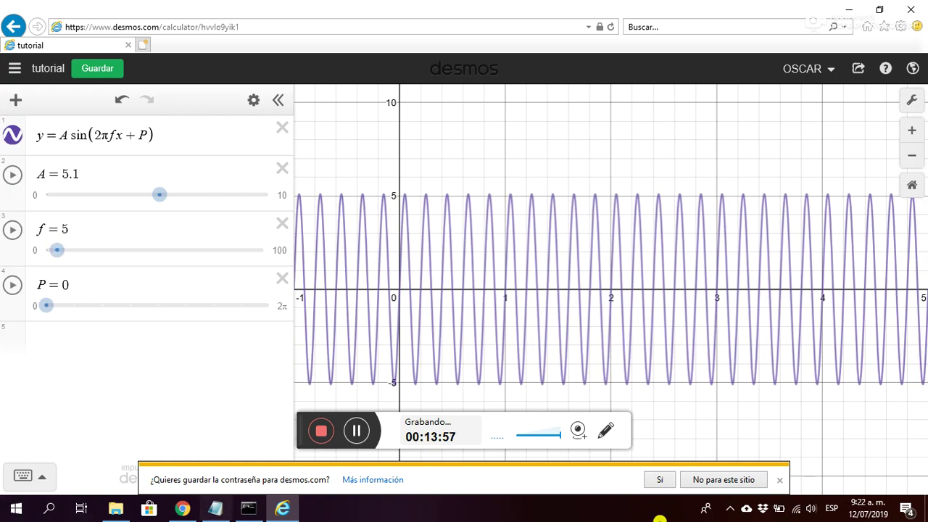
click(37, 138)
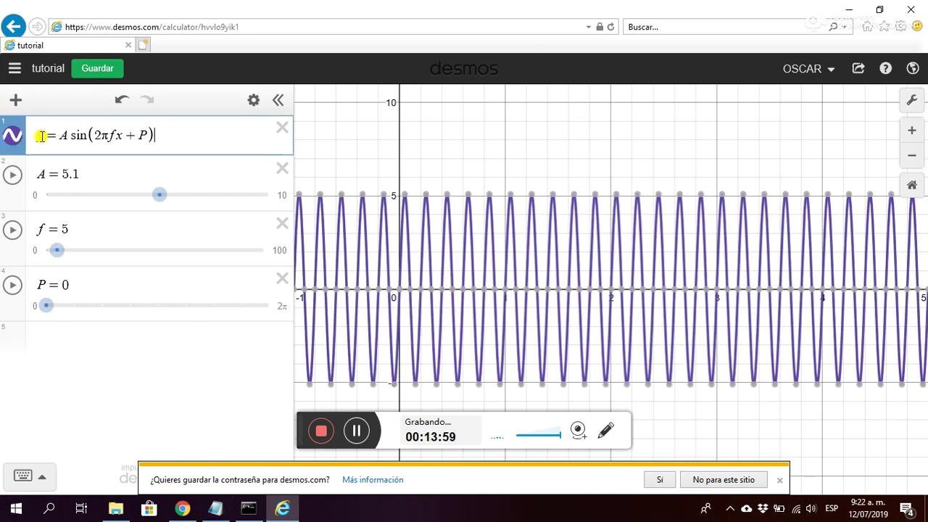
drag(38, 135, 167, 138)
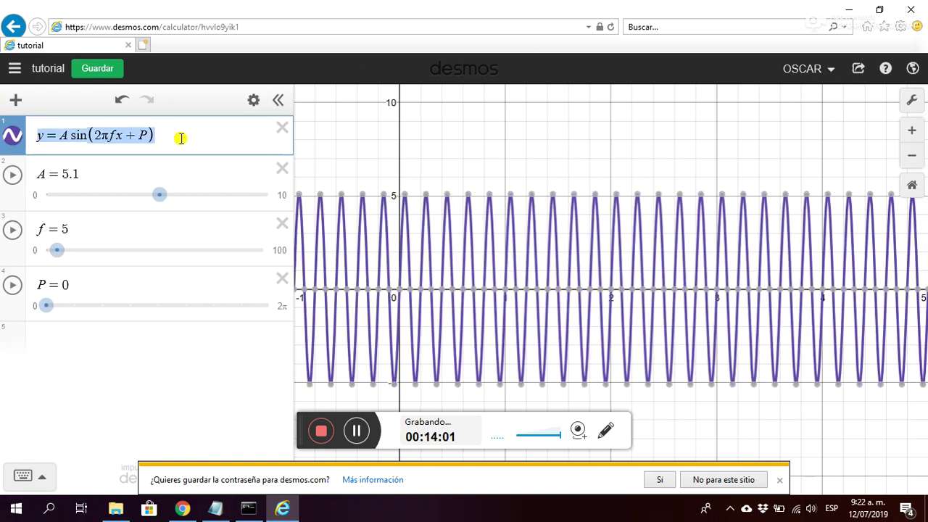
click(121, 398)
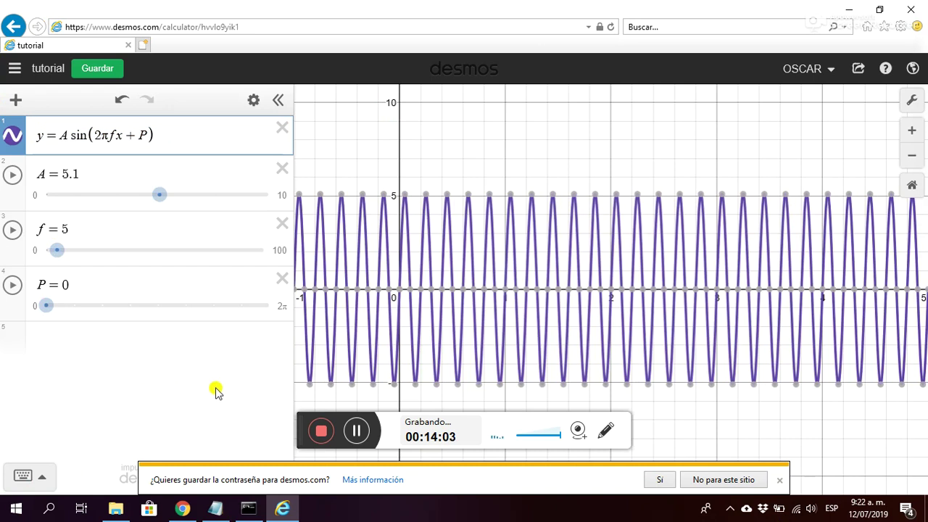
- Change the sliders to A = 2.2, f = 25 and P = π/4 (about 0.7854), leaving no empty expression row
drag(160, 197, 94, 197)
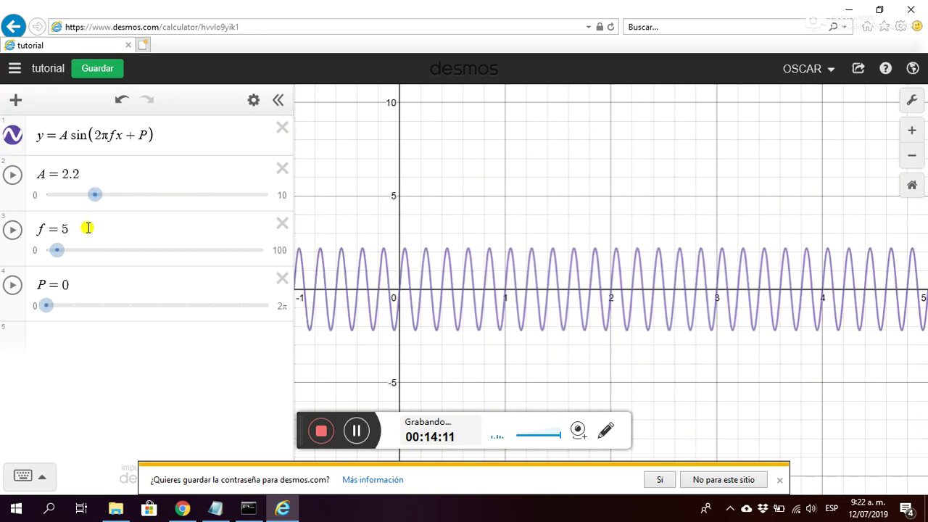
drag(61, 254, 102, 248)
drag(46, 306, 79, 283)
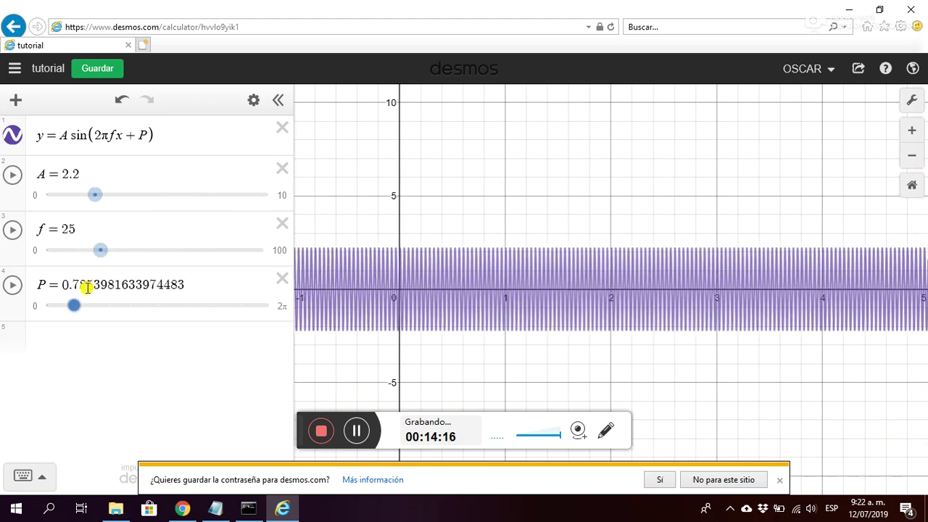
click(98, 341)
click(282, 334)
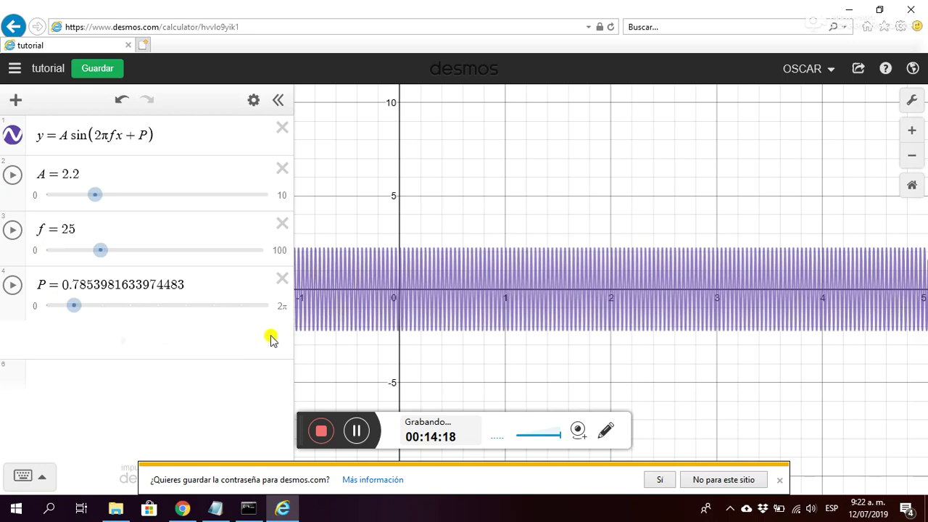
click(183, 232)
click(209, 281)
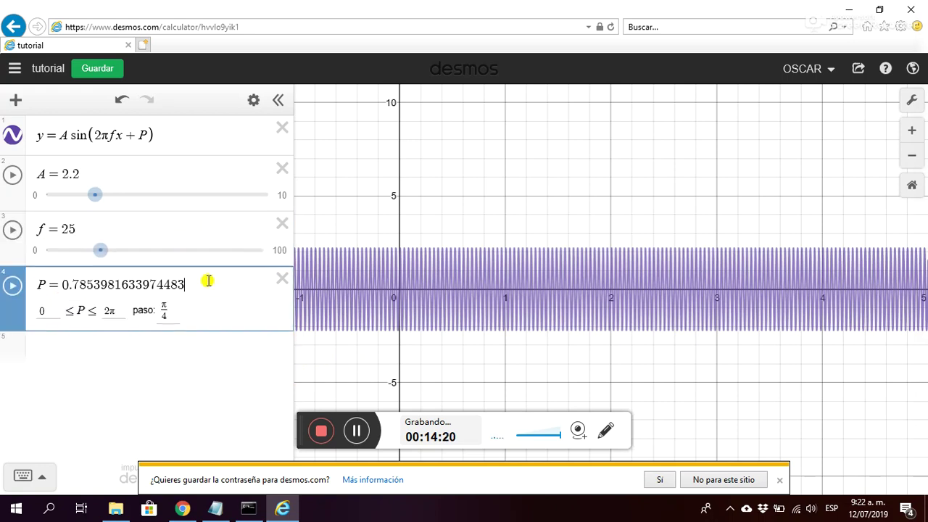
click(201, 225)
click(197, 281)
click(177, 233)
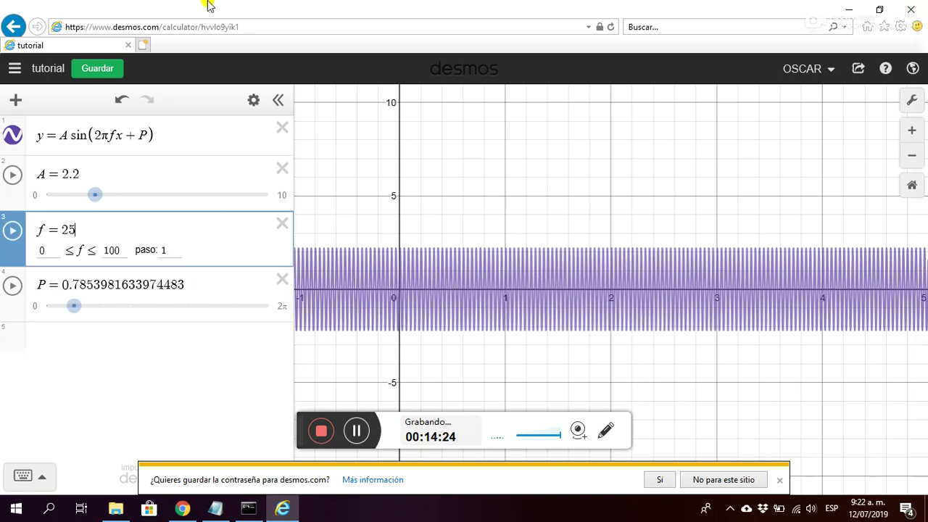
- Remove the extra empty expression row and switch the expression list to edit mode
click(141, 353)
click(281, 334)
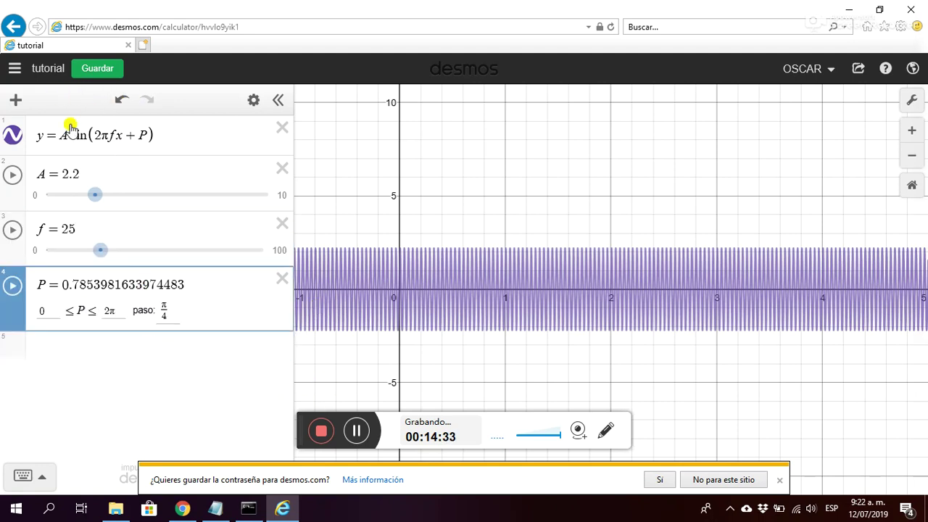
click(253, 100)
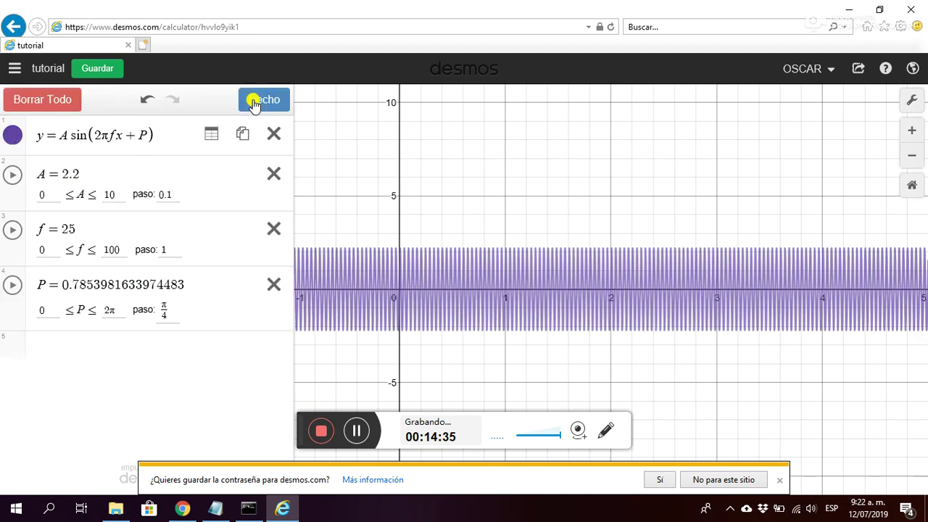